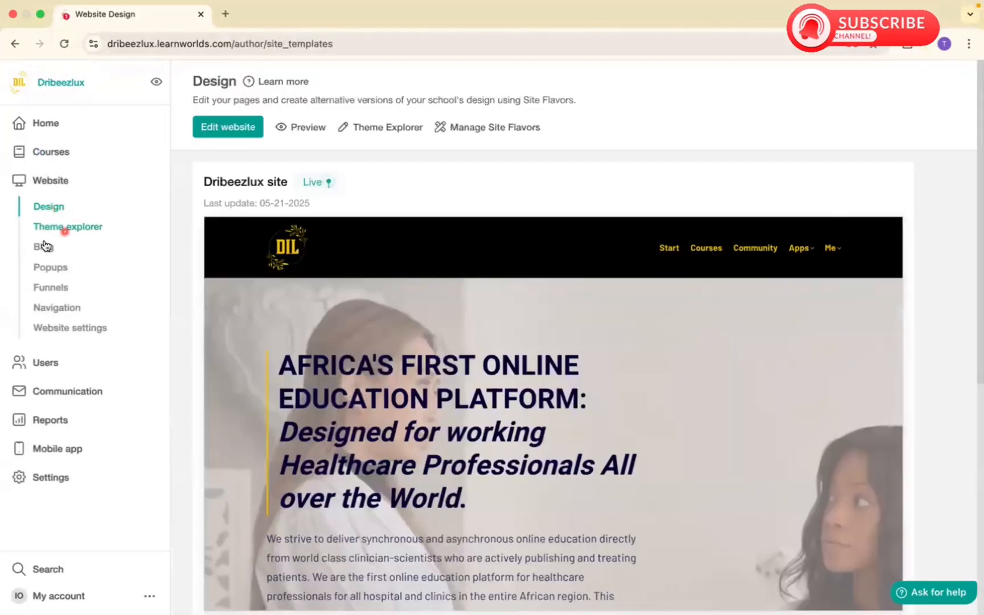
# Step: Open the school's blog area and switch the blog on in its setup
pyautogui.click(45, 246)
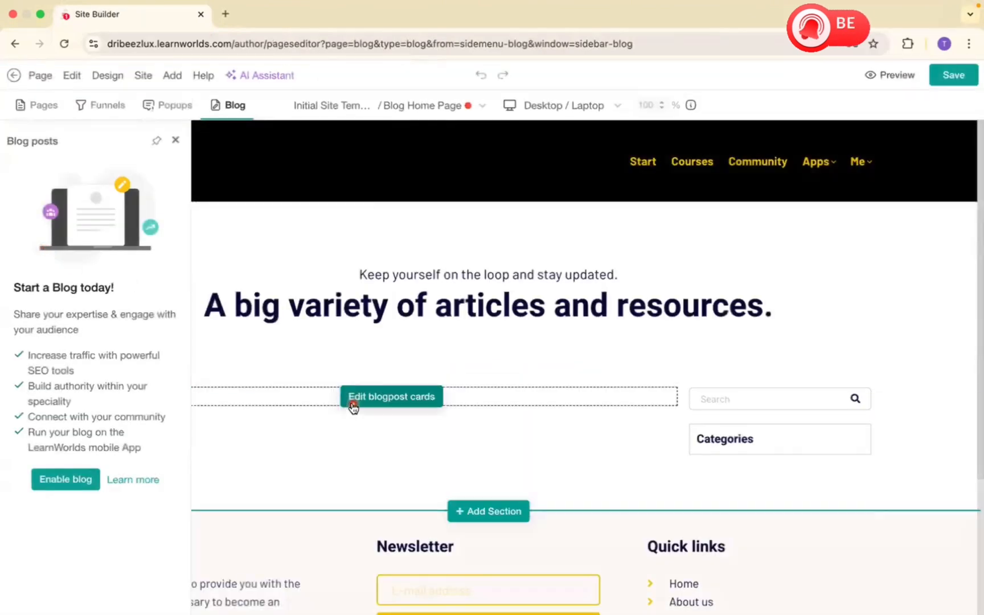
pyautogui.click(65, 483)
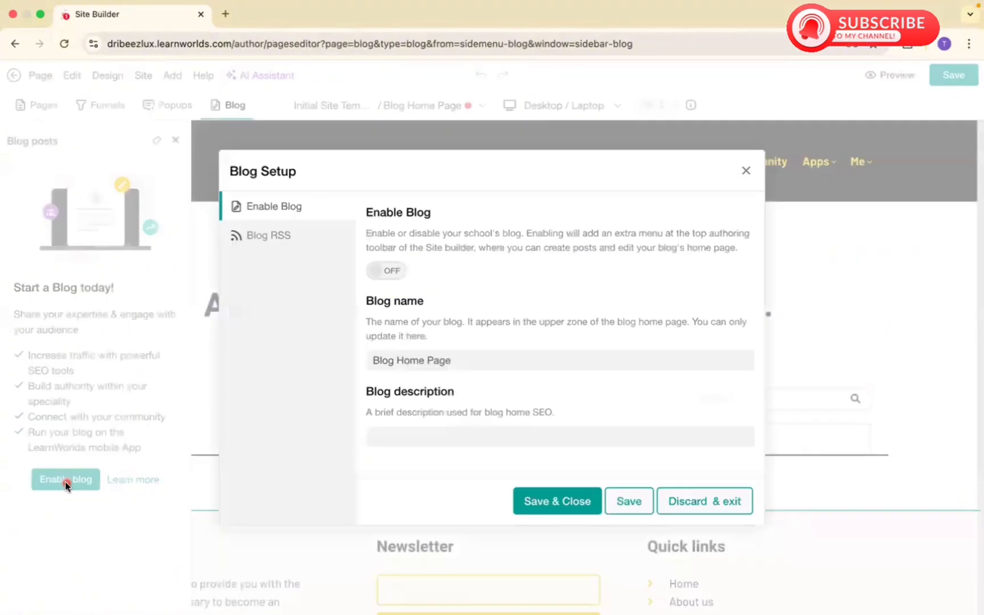
pyautogui.click(396, 272)
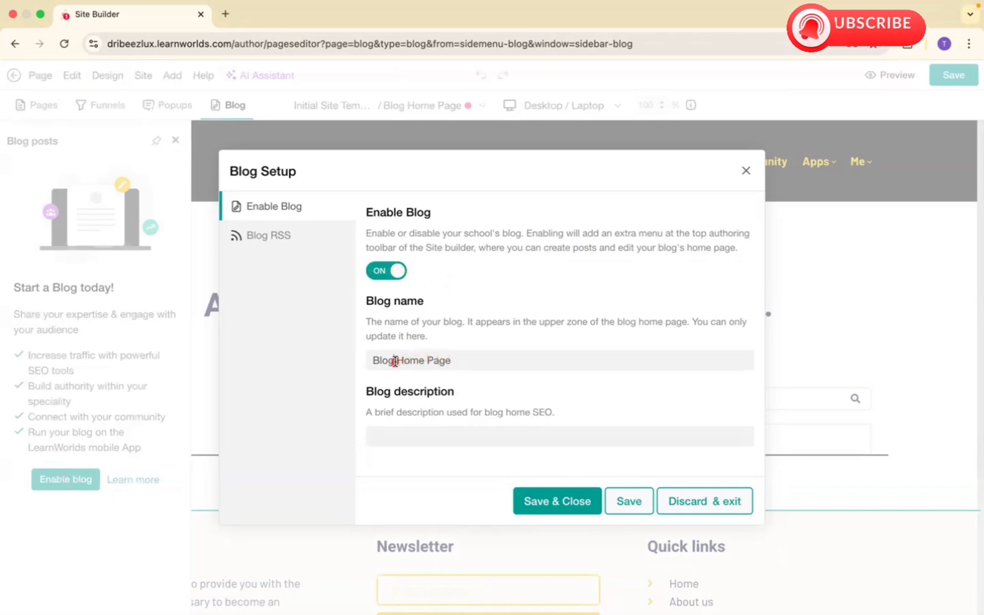
# Step: Shorten the blog name to "Blog", enter "Teemikemedia Blog" as the blog description, and save and close the setup
pyautogui.moveTo(454, 362); pyautogui.dragTo(400, 362)
pyautogui.press('BackSpace')
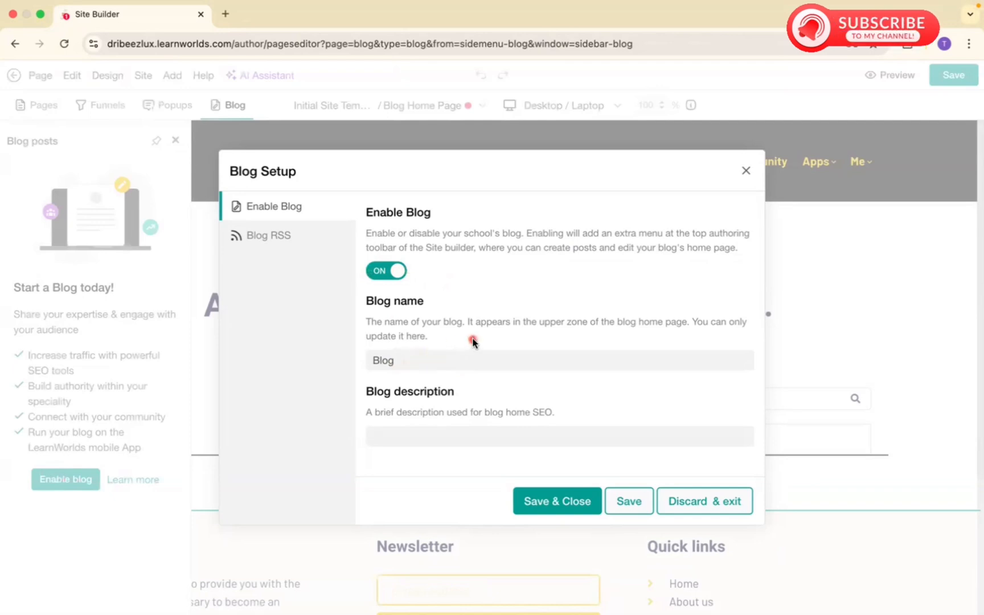
pyautogui.click(433, 437)
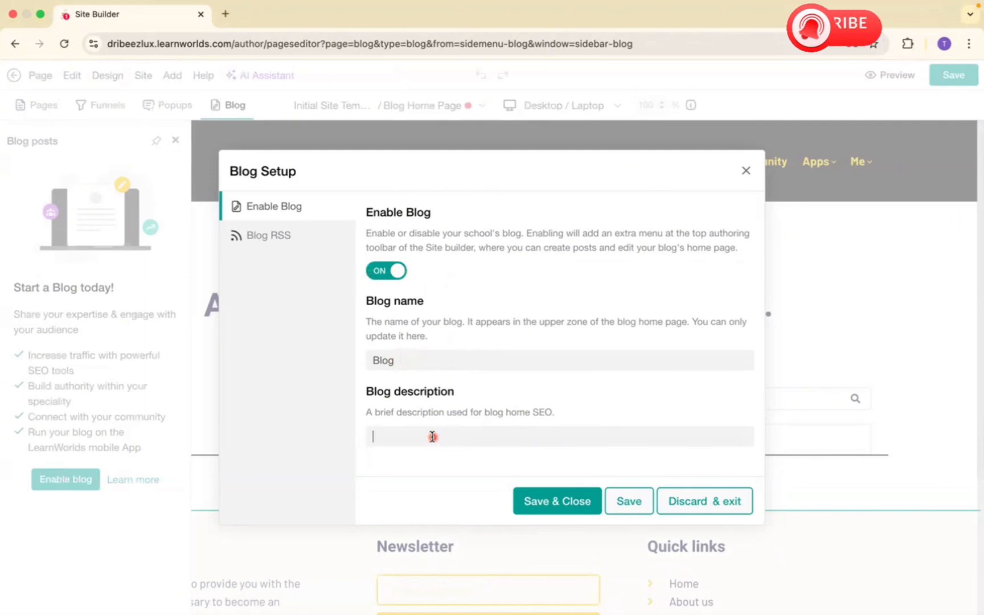
pyautogui.write('Teemikemedia Blog')
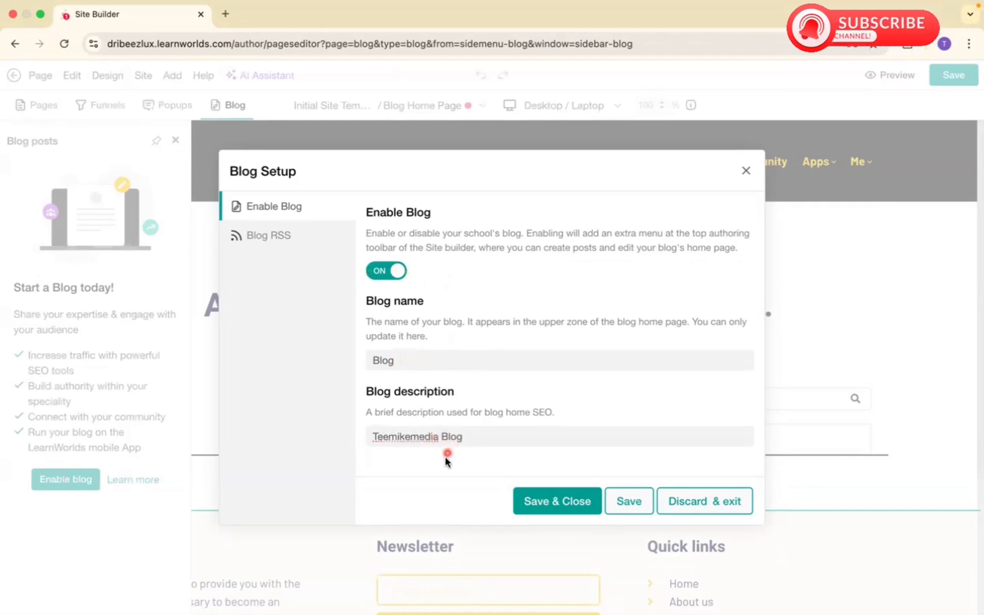
pyautogui.click(445, 457)
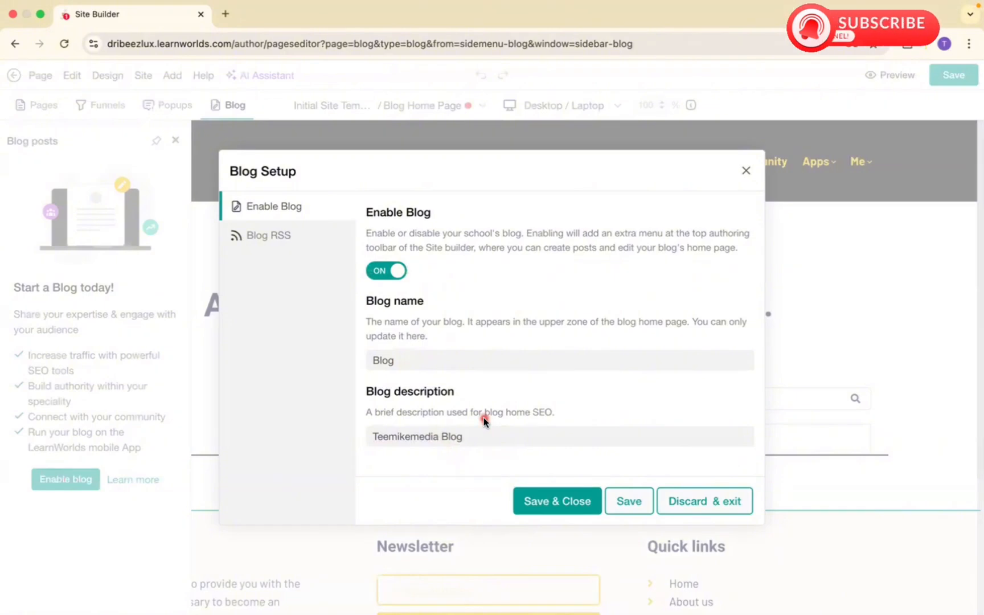
pyautogui.click(539, 501)
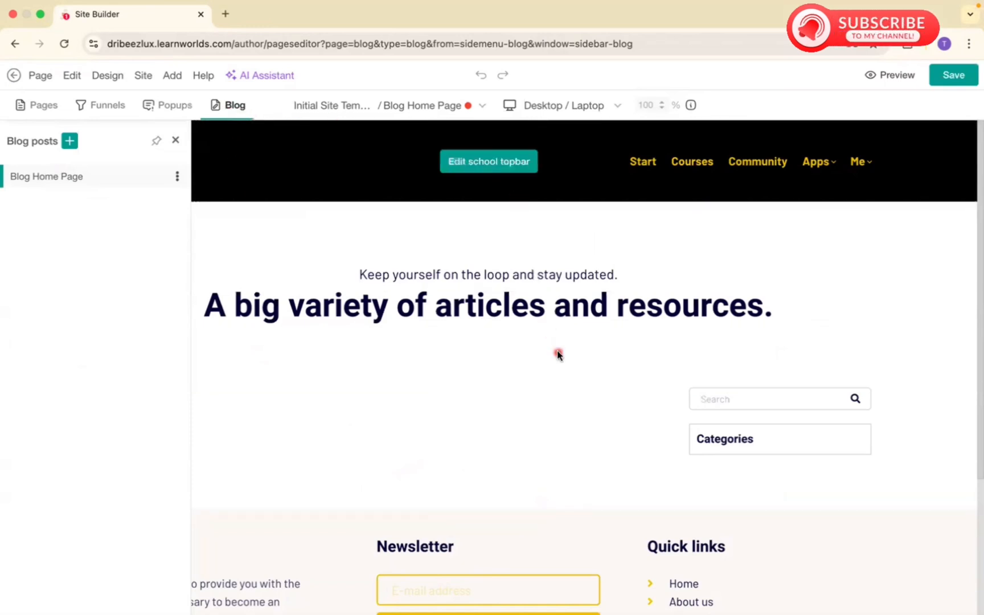
# Step: Start a new blog post from the Blank template
pyautogui.scroll(-3, 557, 351)
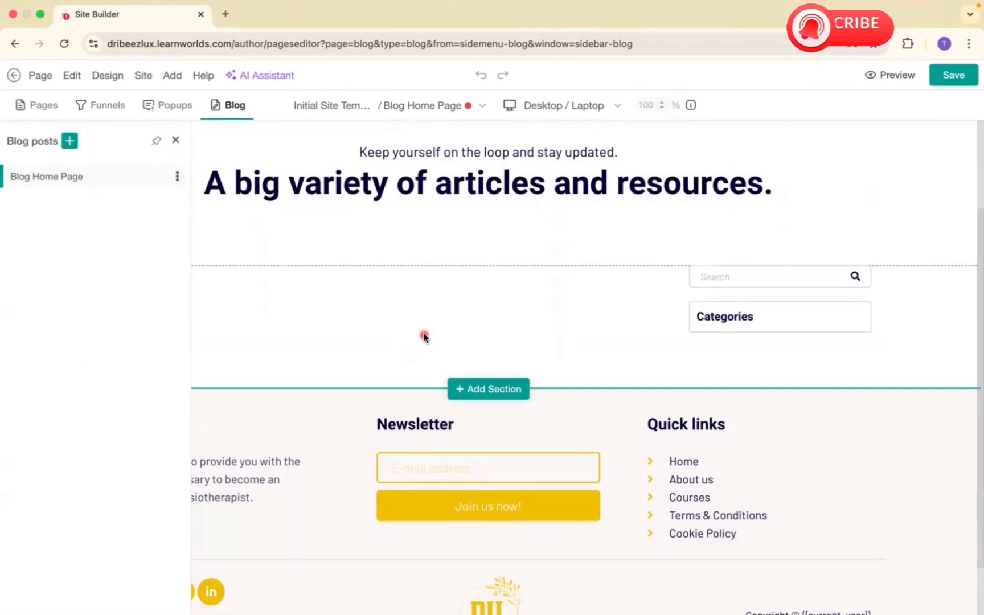
pyautogui.scroll(3, 446, 336)
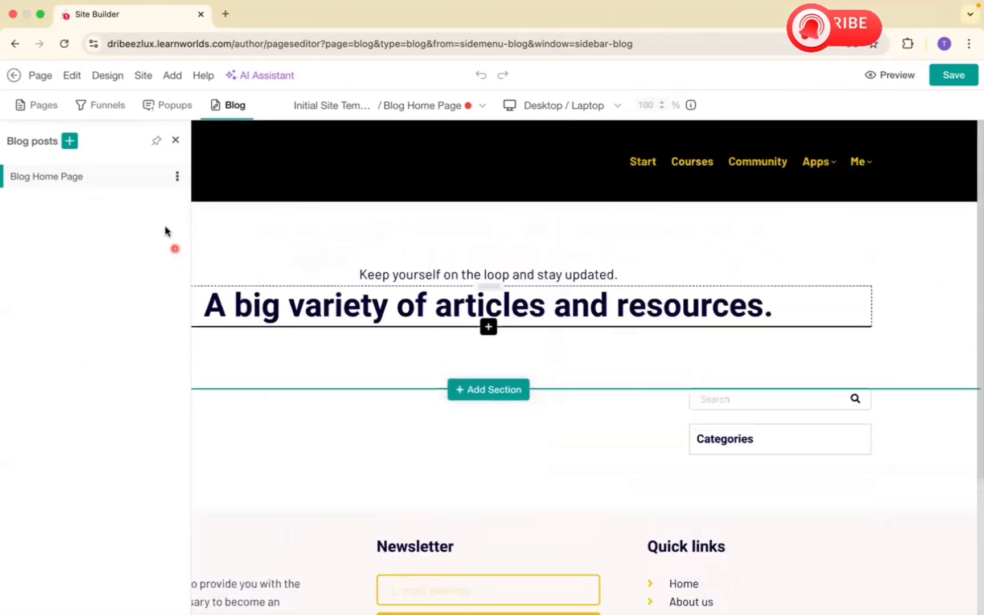
pyautogui.click(70, 140)
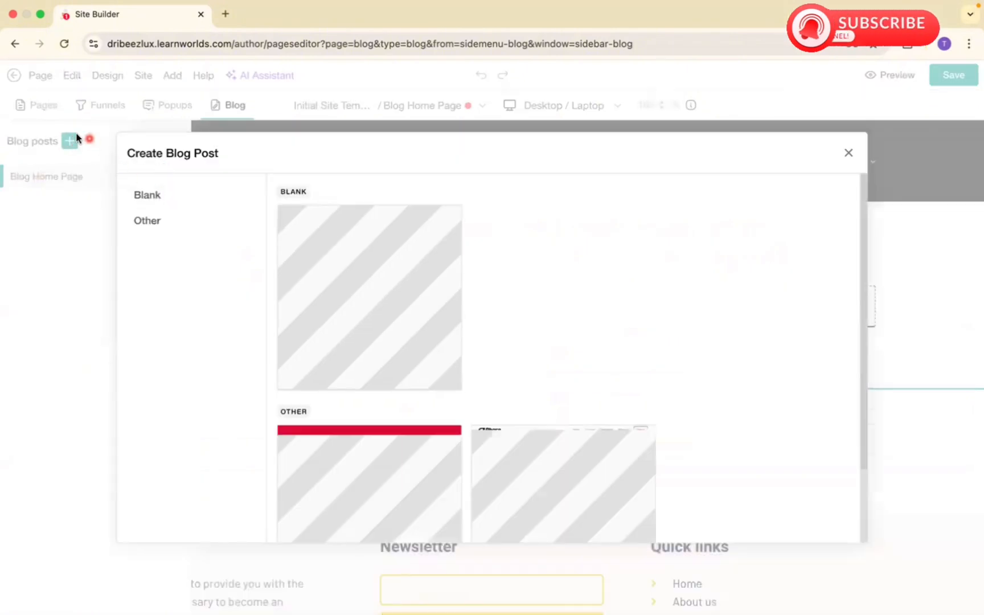
pyautogui.scroll(-3, 604, 362)
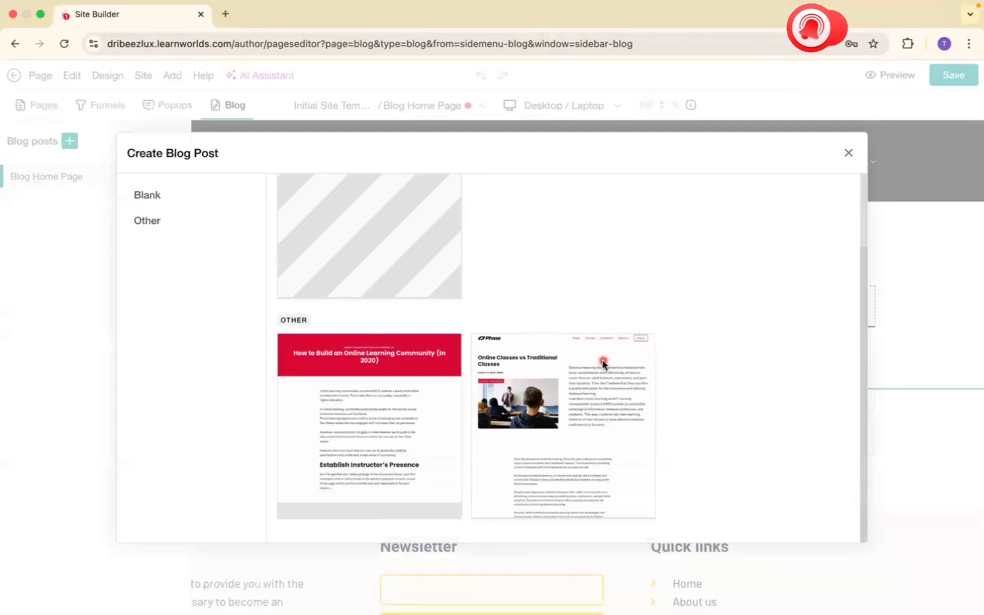
pyautogui.scroll(3, 790, 390)
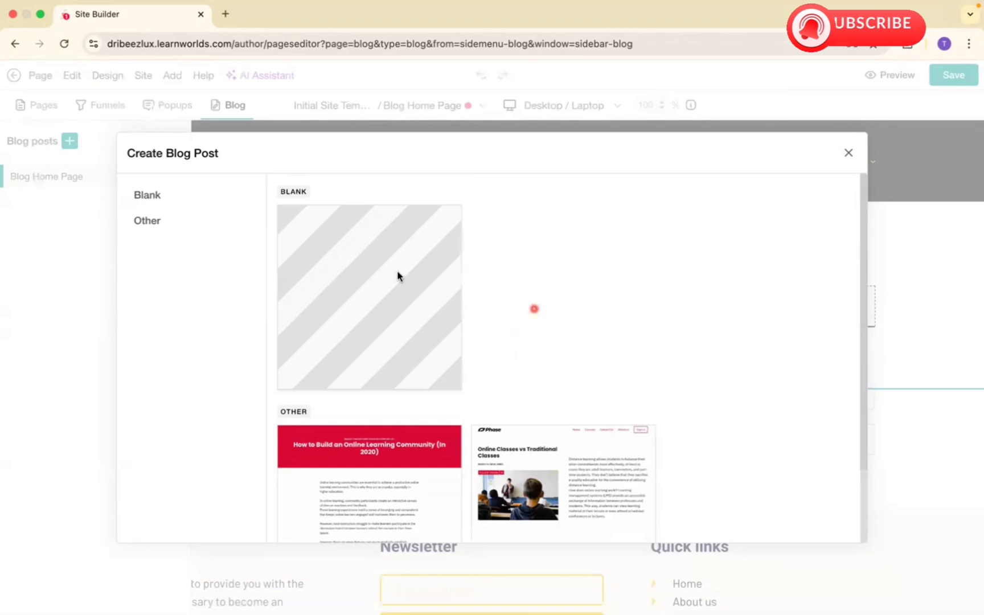
pyautogui.scroll(-3, 531, 318)
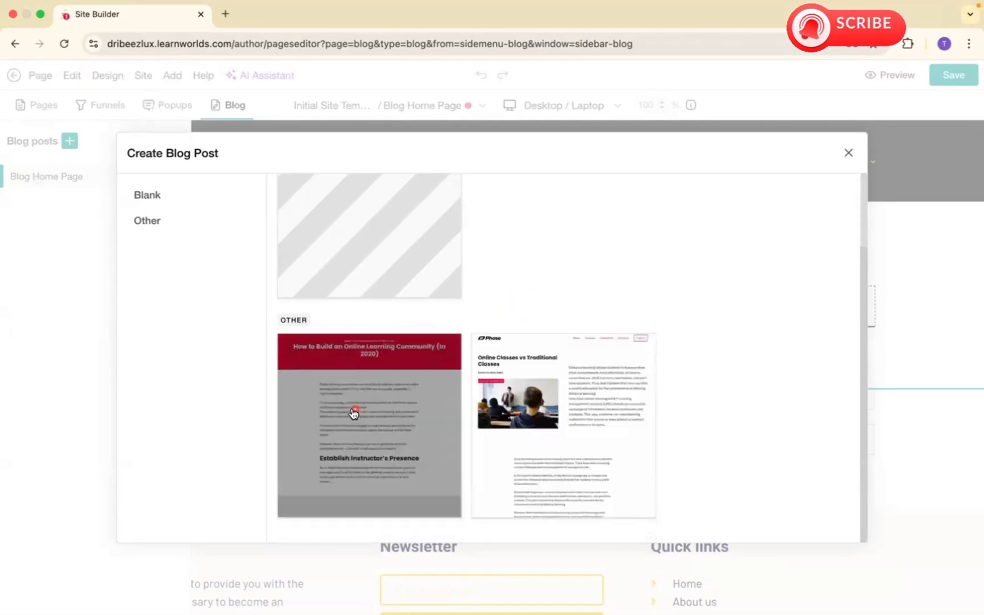
pyautogui.scroll(3, 672, 300)
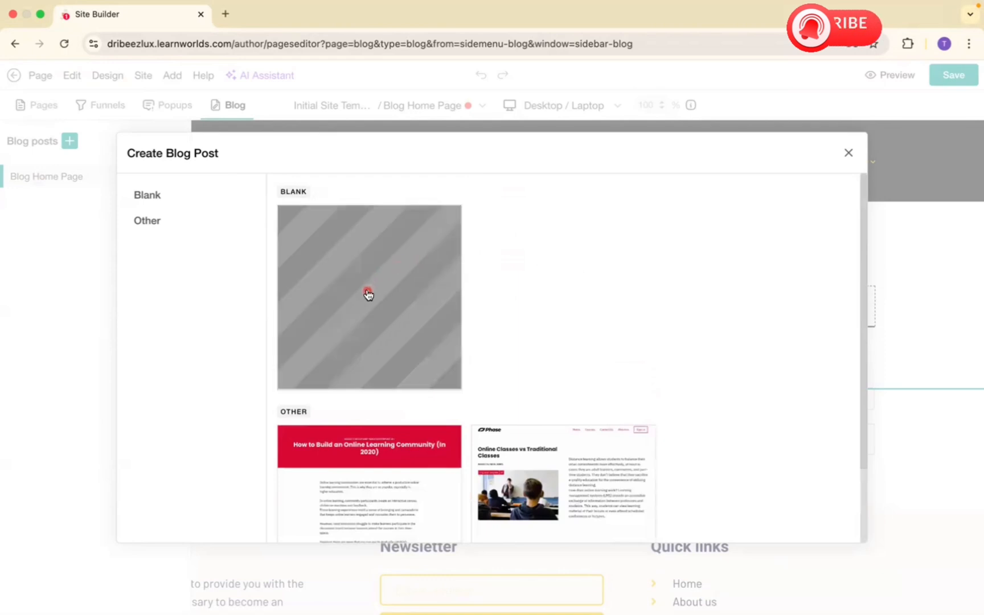
pyautogui.click(367, 294)
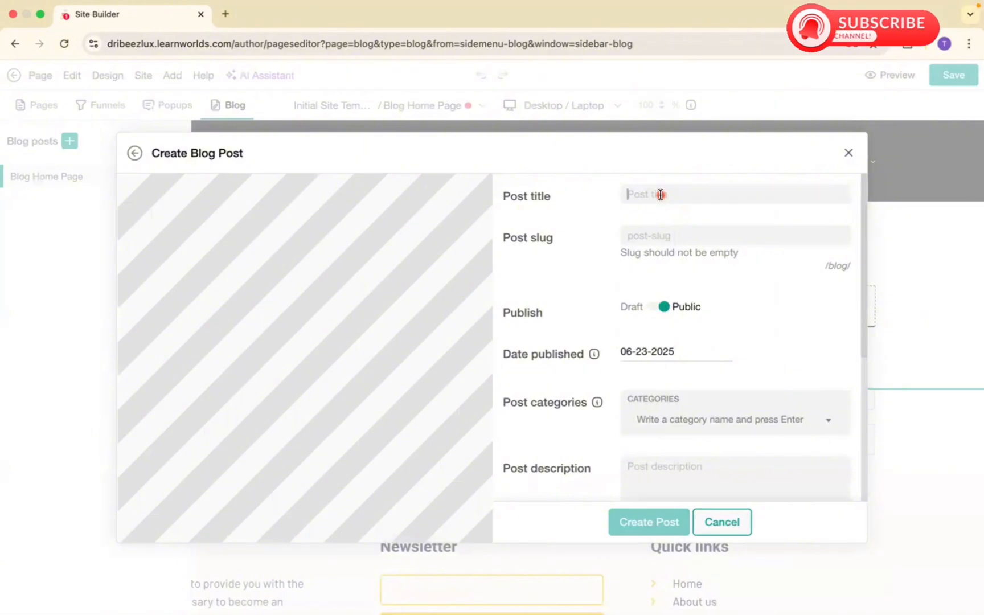
# Step: Enter "Title of the blog here" as the post title
pyautogui.write('Title of the ')
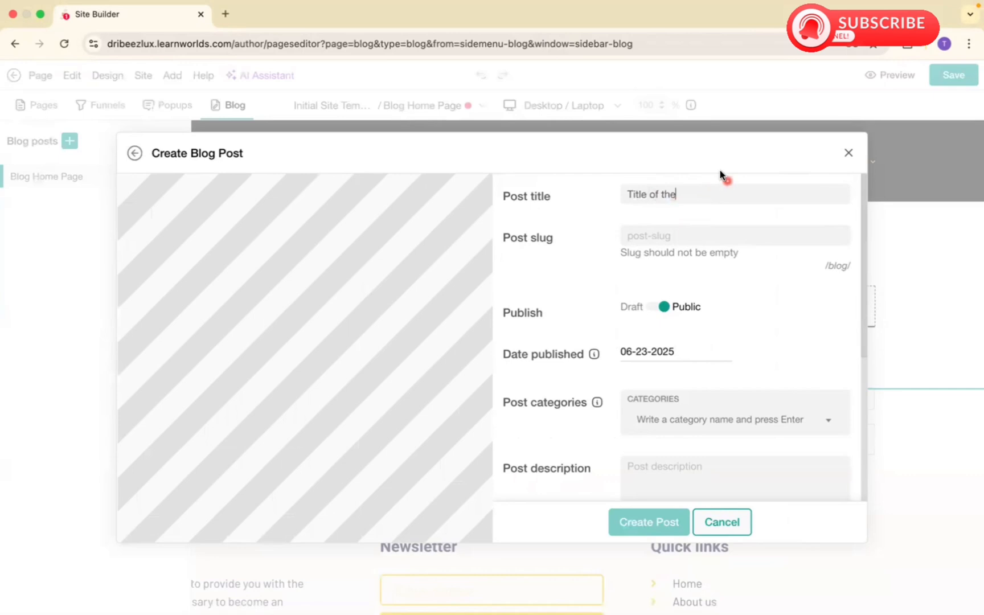
pyautogui.write('blog')
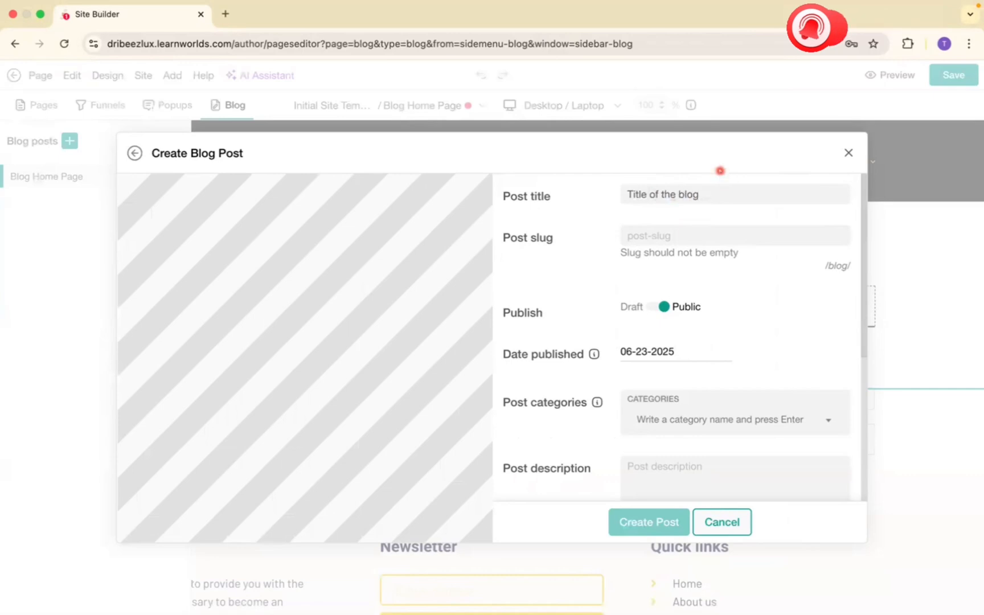
pyautogui.write(' here')
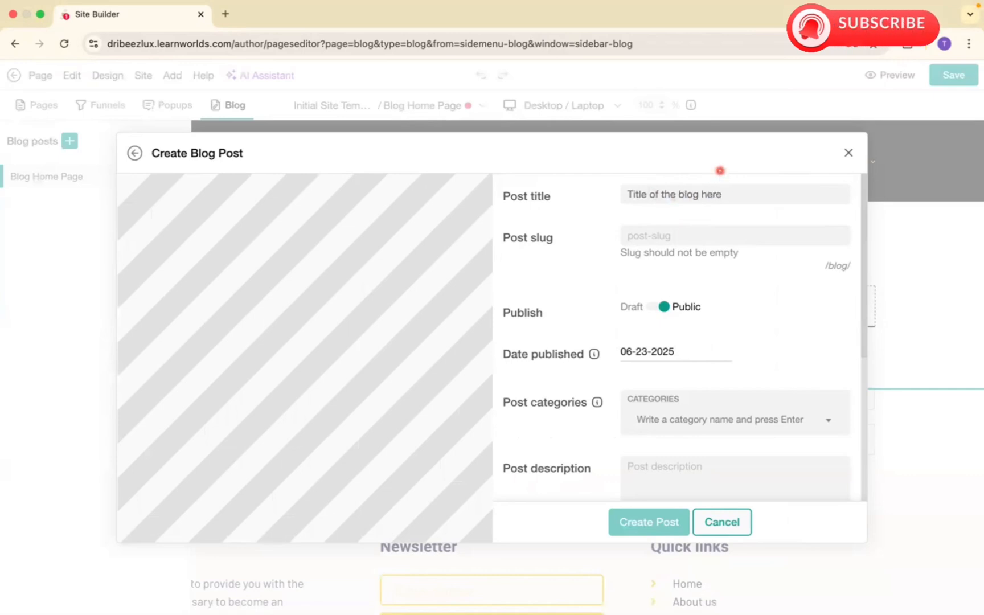
# Step: Copy the post title into the post slug so it reads title-of-the-blog-here
pyautogui.click(669, 234)
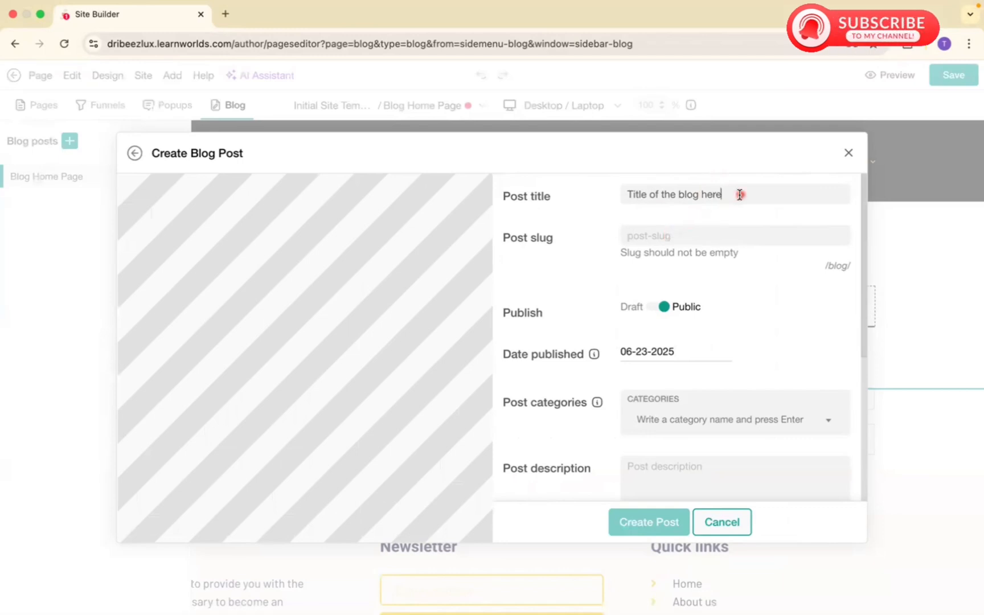
pyautogui.moveTo(705, 194); pyautogui.dragTo(620, 201)
pyautogui.rightClick(638, 195)
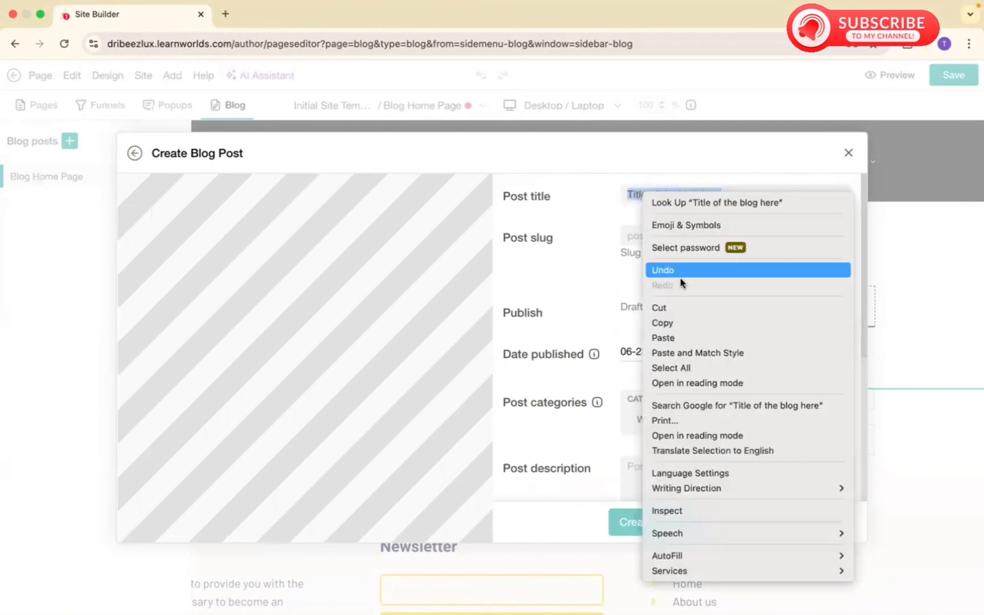
pyautogui.click(665, 322)
pyautogui.click(664, 238)
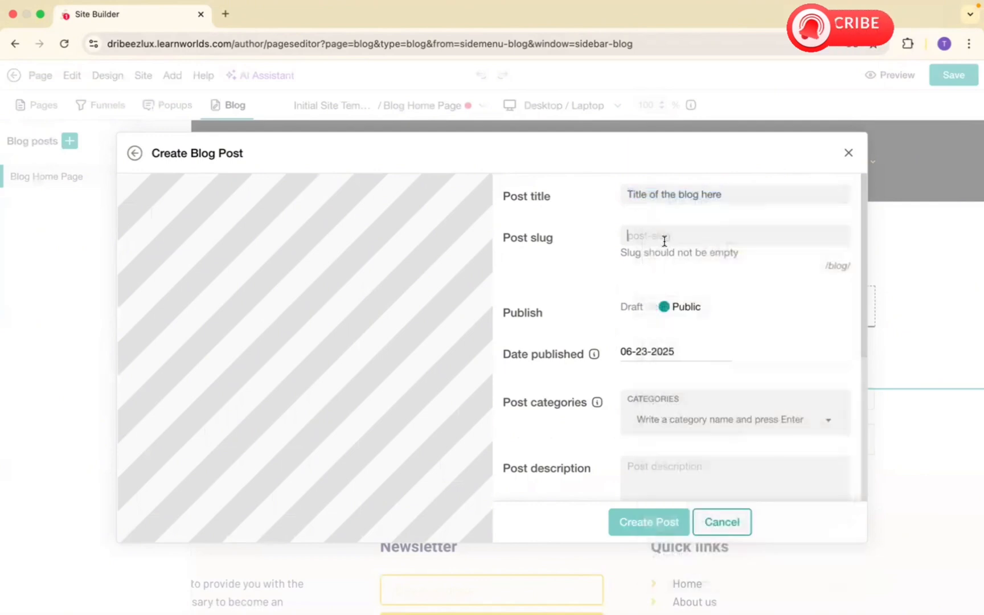
pyautogui.rightClick(664, 239)
pyautogui.click(705, 362)
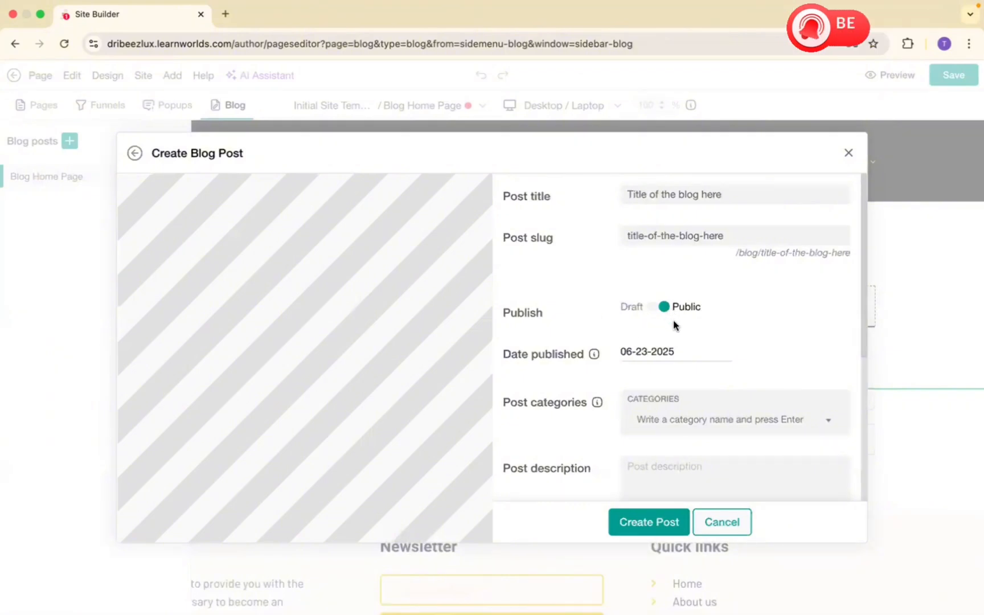
# Step: Set the post's publication date to 06-22-2025
pyautogui.scroll(-2, 686, 330)
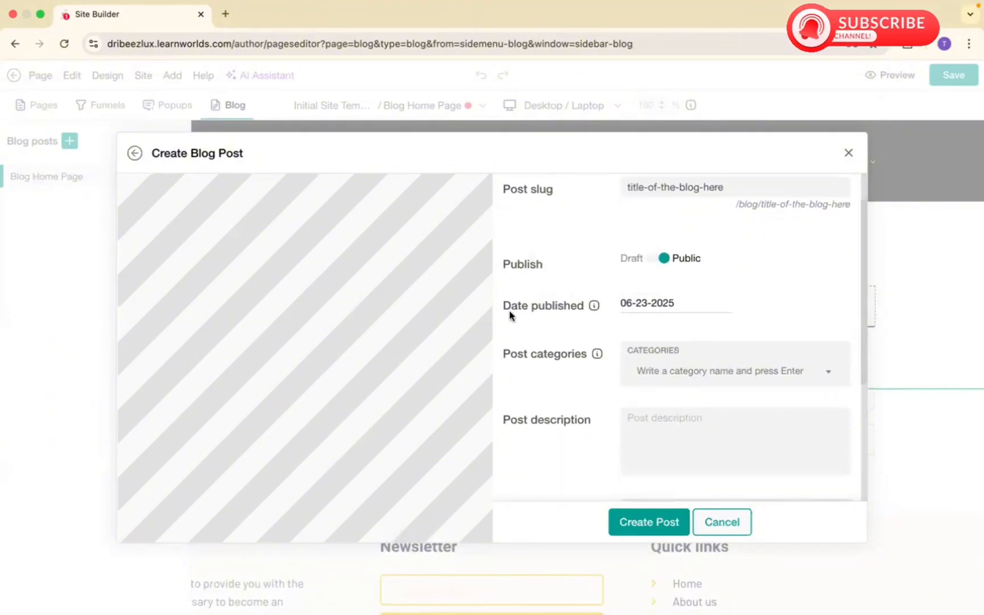
pyautogui.moveTo(504, 307); pyautogui.dragTo(568, 308)
pyautogui.click(650, 305)
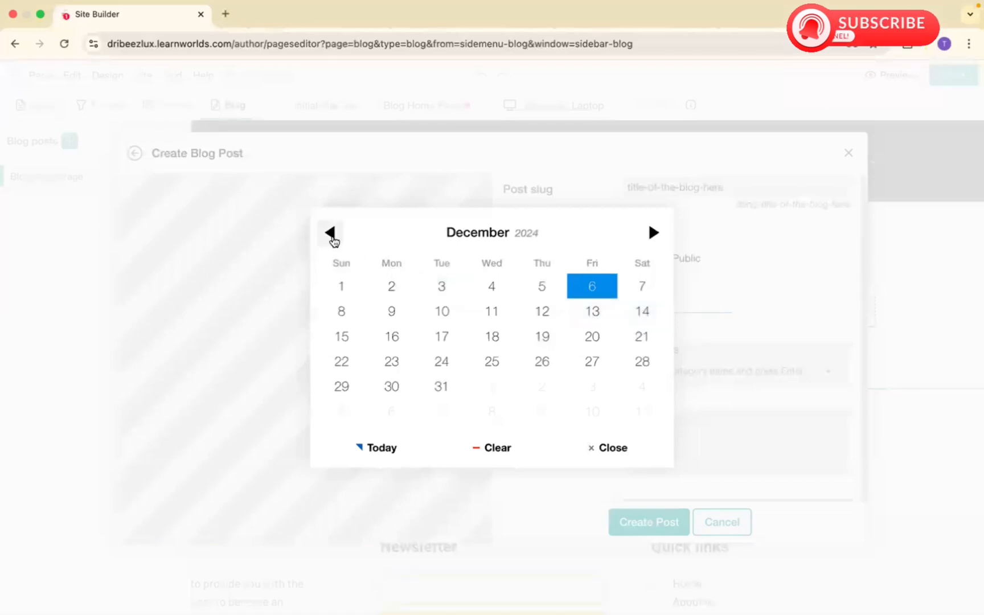
pyautogui.click(722, 273)
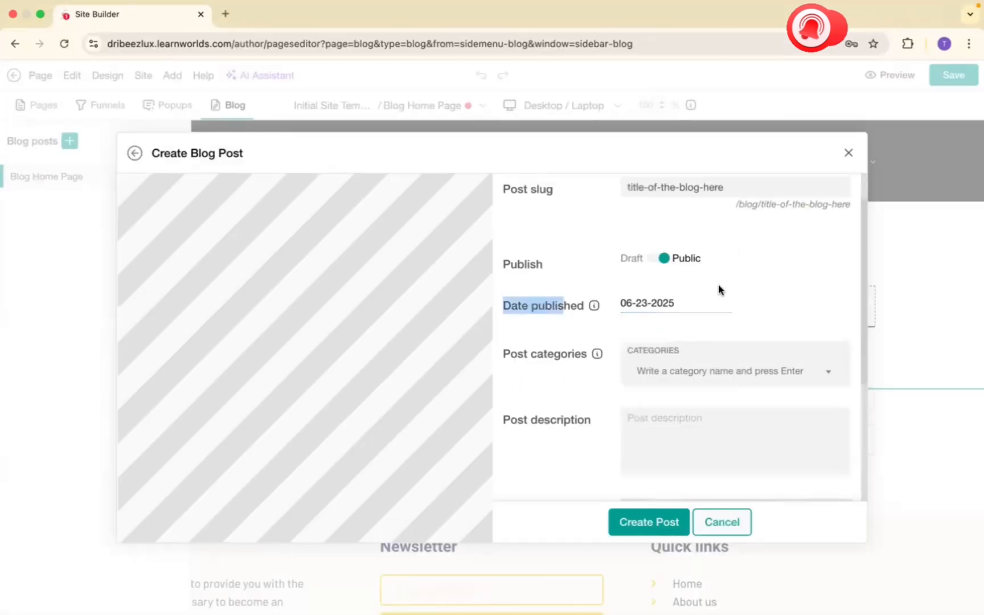
pyautogui.click(653, 305)
pyautogui.click(406, 452)
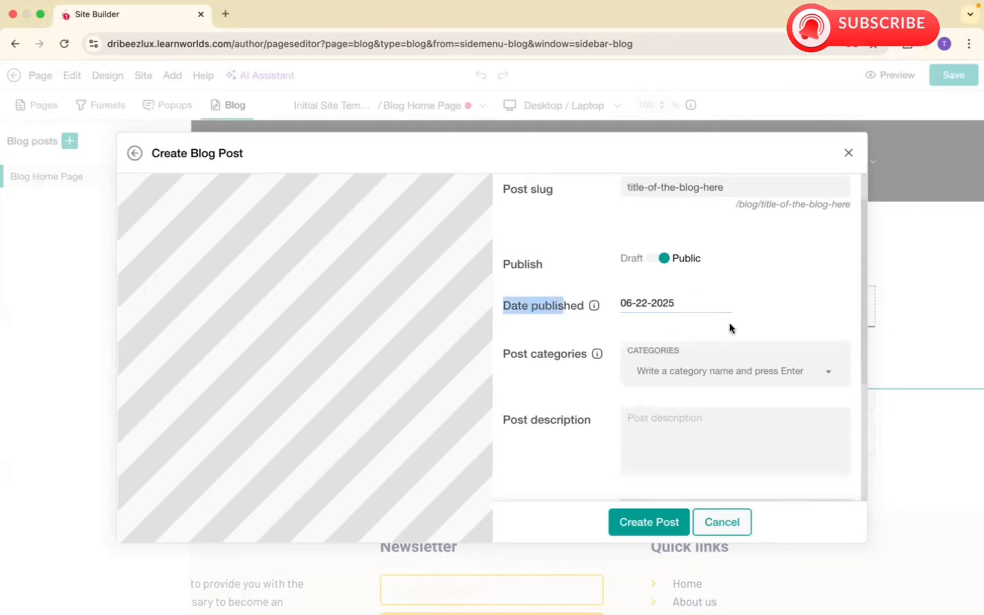
# Step: Add a new category named "Business" to the post
pyautogui.scroll(-3, 728, 328)
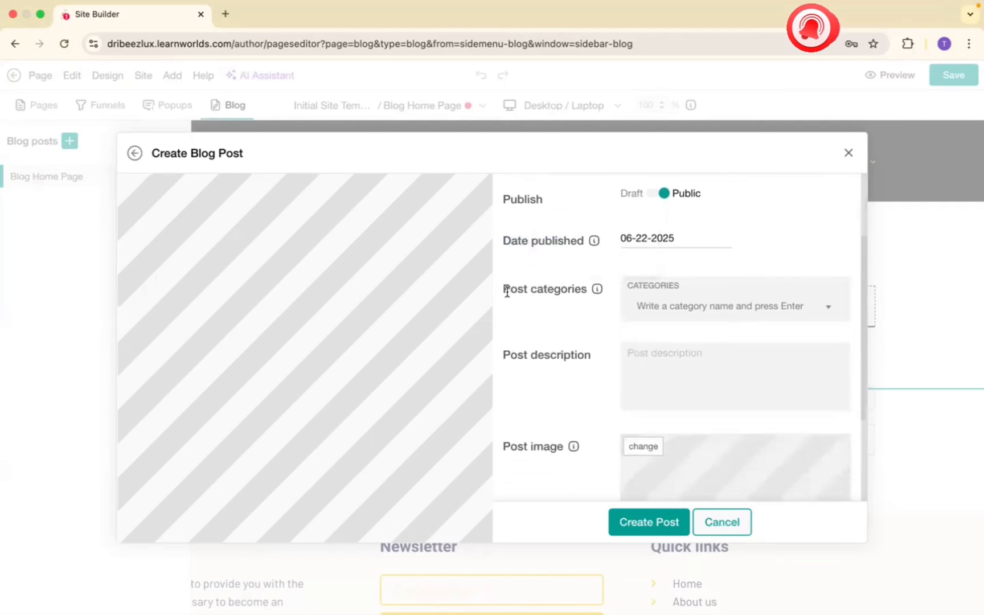
pyautogui.moveTo(507, 292); pyautogui.dragTo(564, 292)
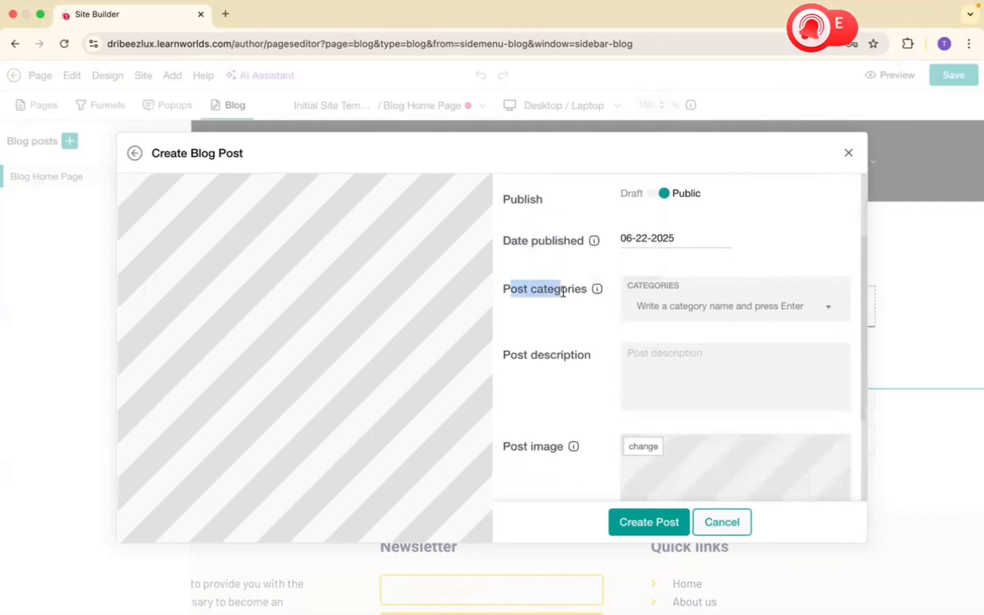
pyautogui.click(652, 303)
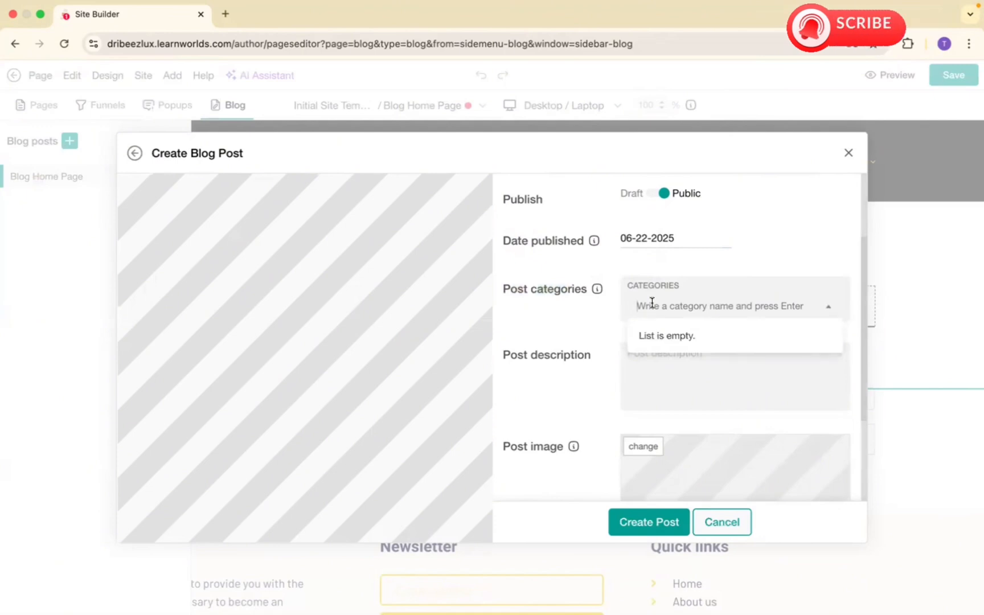
pyautogui.write('Business')
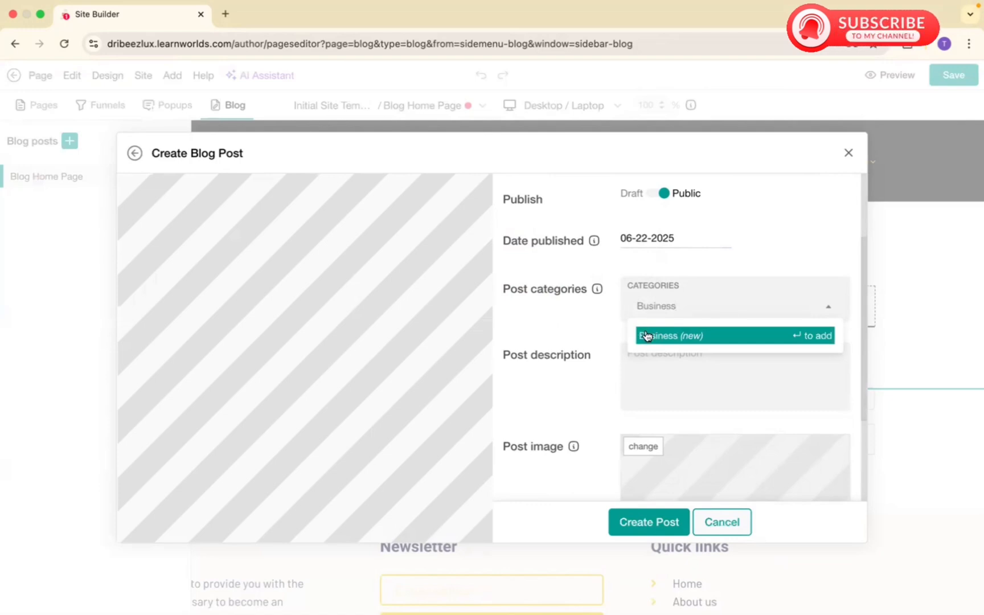
pyautogui.click(684, 337)
pyautogui.click(608, 336)
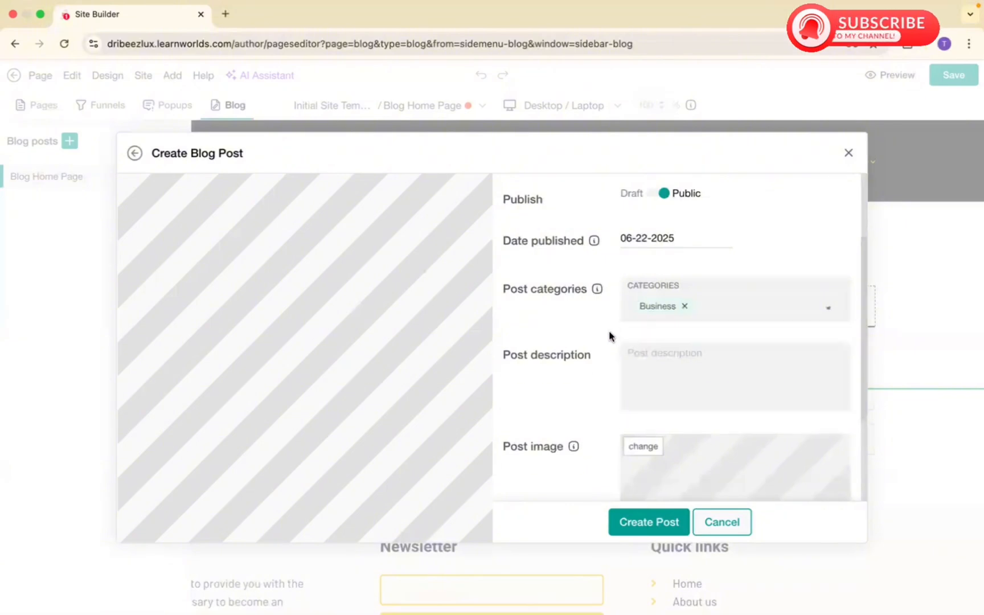
# Step: Enter "Your description Here" as the post description and go on to the post image setting
pyautogui.click(665, 370)
pyautogui.write('Your description Here')
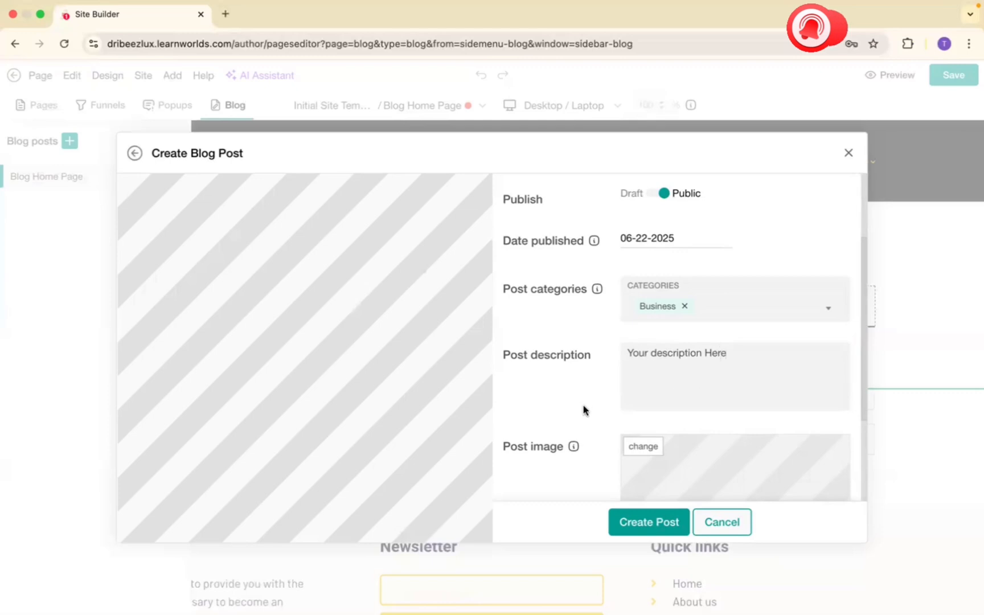
pyautogui.scroll(-5, 585, 409)
pyautogui.moveTo(503, 303); pyautogui.dragTo(574, 306)
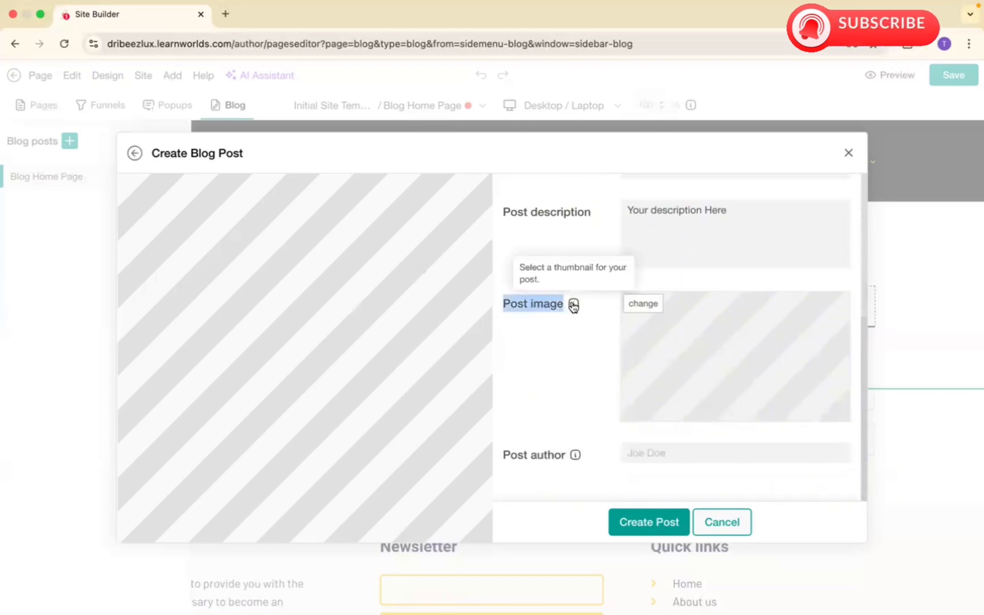
pyautogui.click(556, 314)
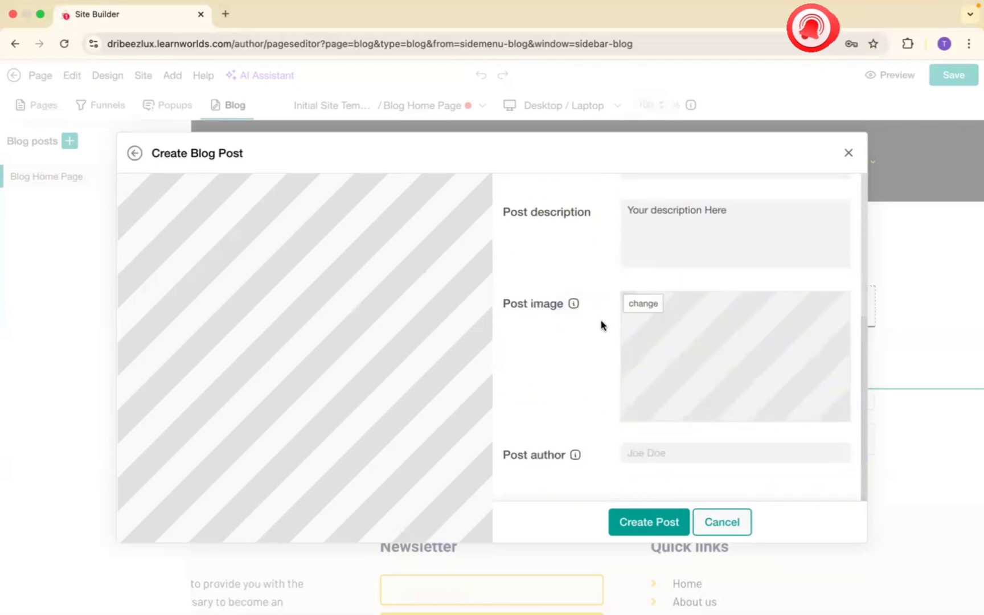
# Step: Set the post image to the black-and-yellow floral background picture from the image gallery
pyautogui.click(644, 306)
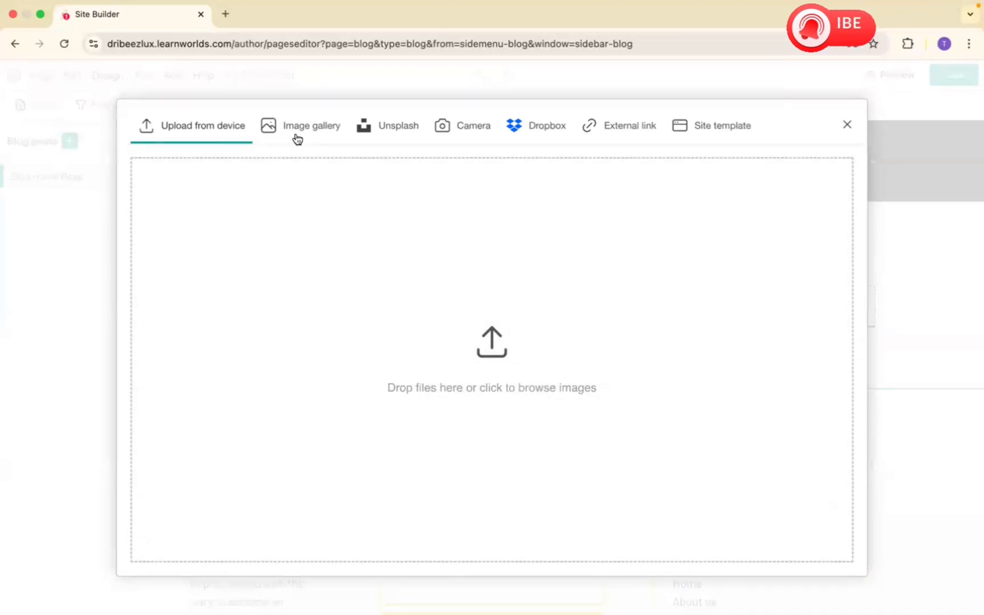
pyautogui.click(297, 136)
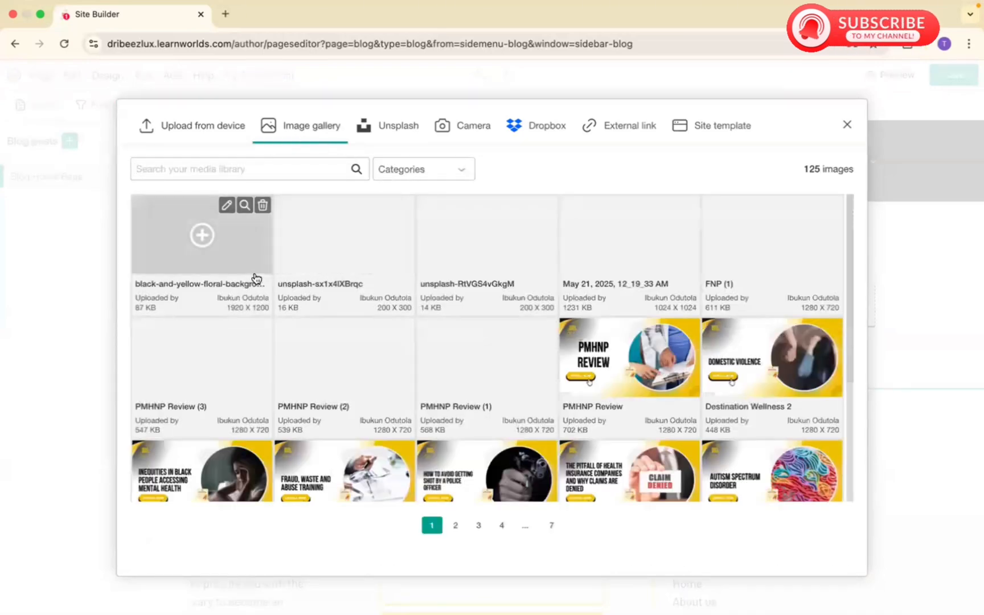
pyautogui.click(202, 234)
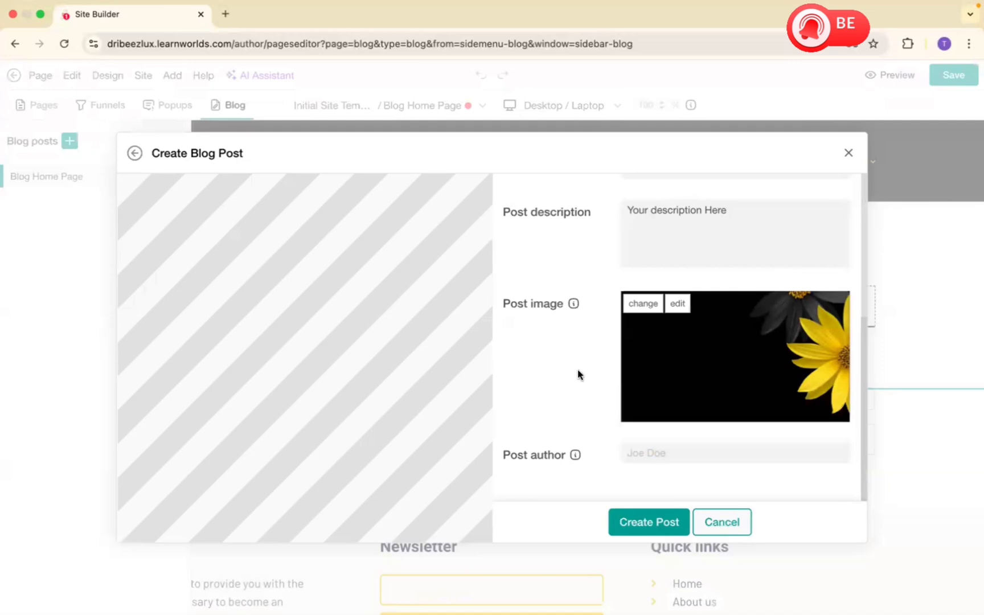
# Step: Leave the post author blank, create the blog post, and check its entry under the Business category
pyautogui.moveTo(501, 454); pyautogui.dragTo(619, 461)
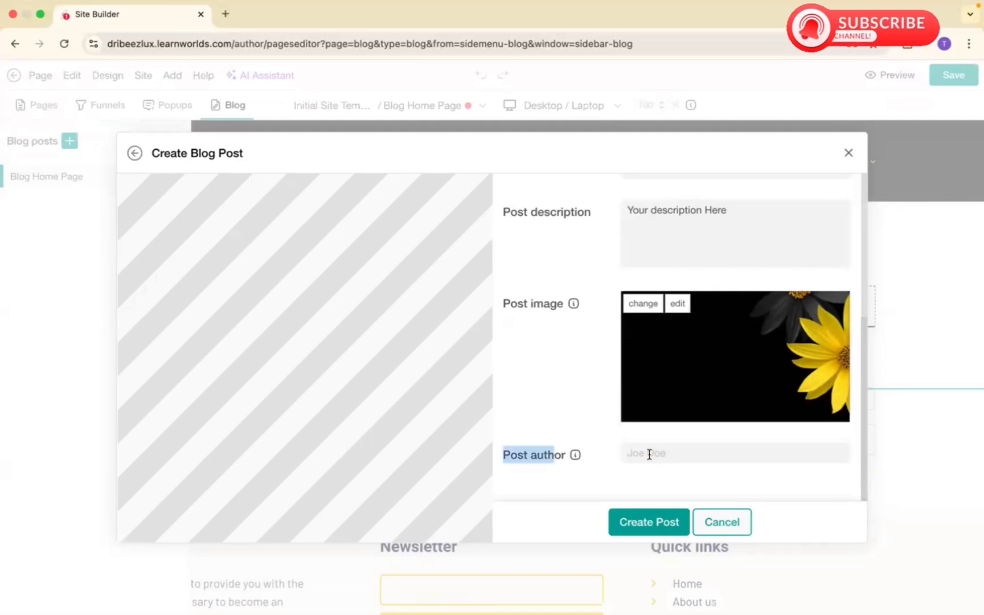
pyautogui.click(655, 454)
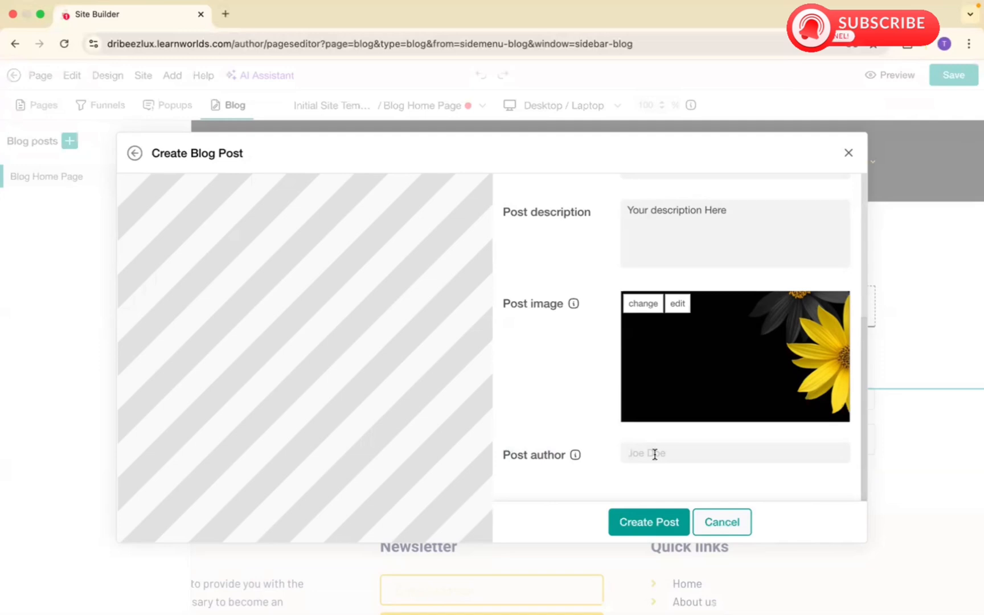
pyautogui.click(653, 523)
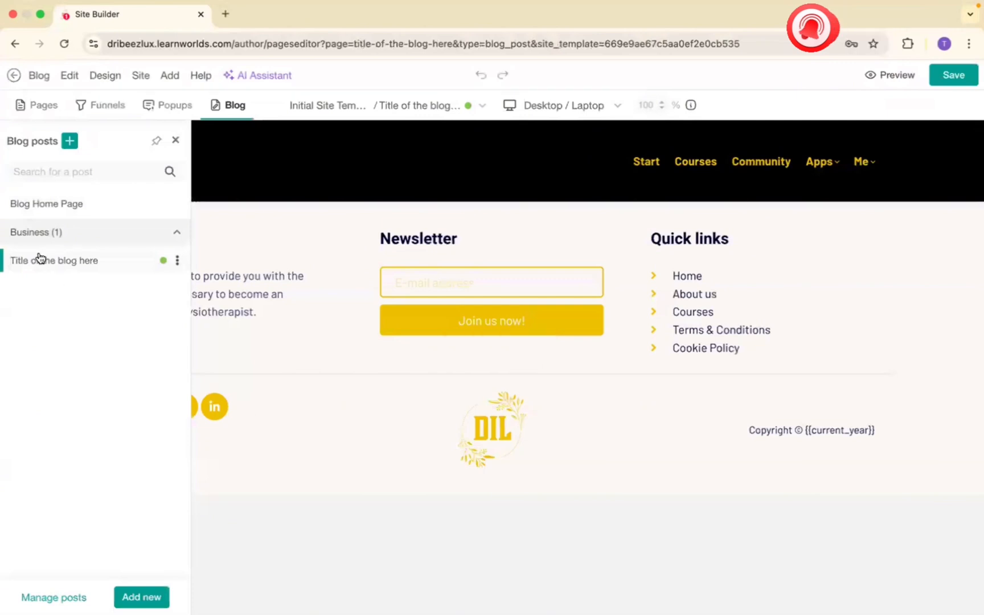
pyautogui.moveTo(106, 264); pyautogui.dragTo(10, 269)
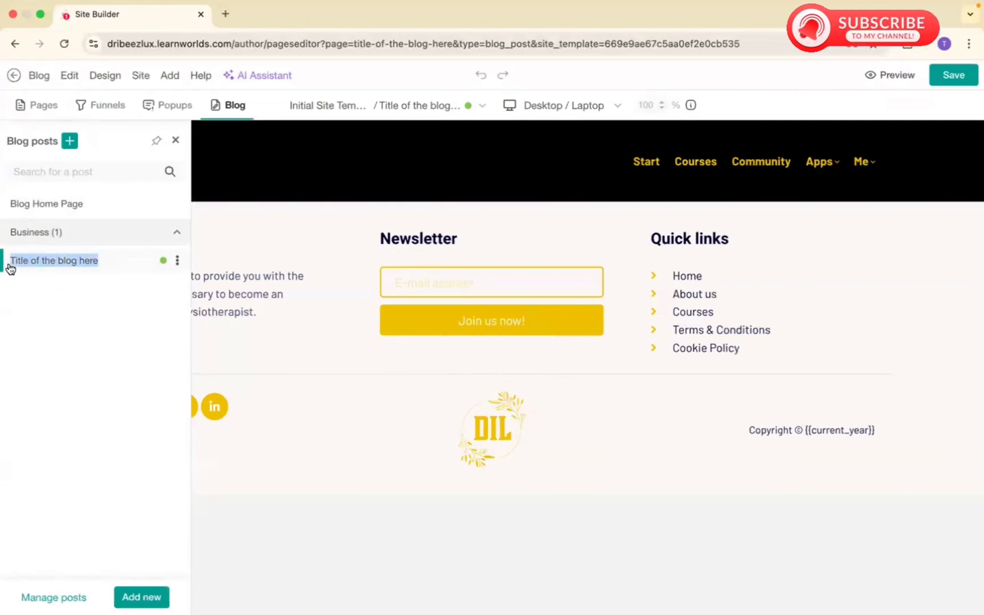
pyautogui.click(83, 331)
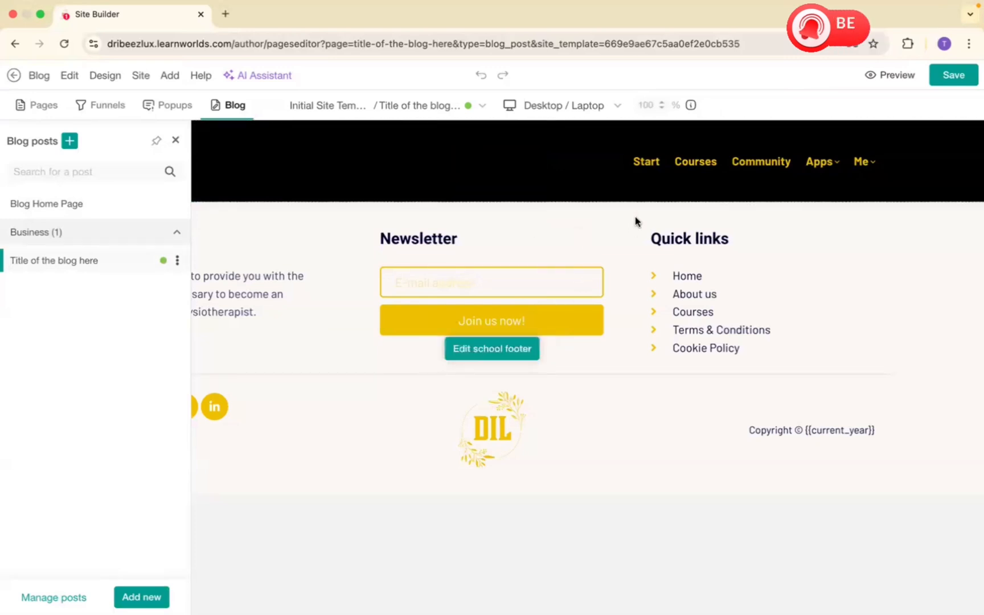
# Step: Add the red title-banner Blog Post Hero section (BlogAboveTheFold4) below the school topbar and close its settings
pyautogui.moveTo(500, 202)
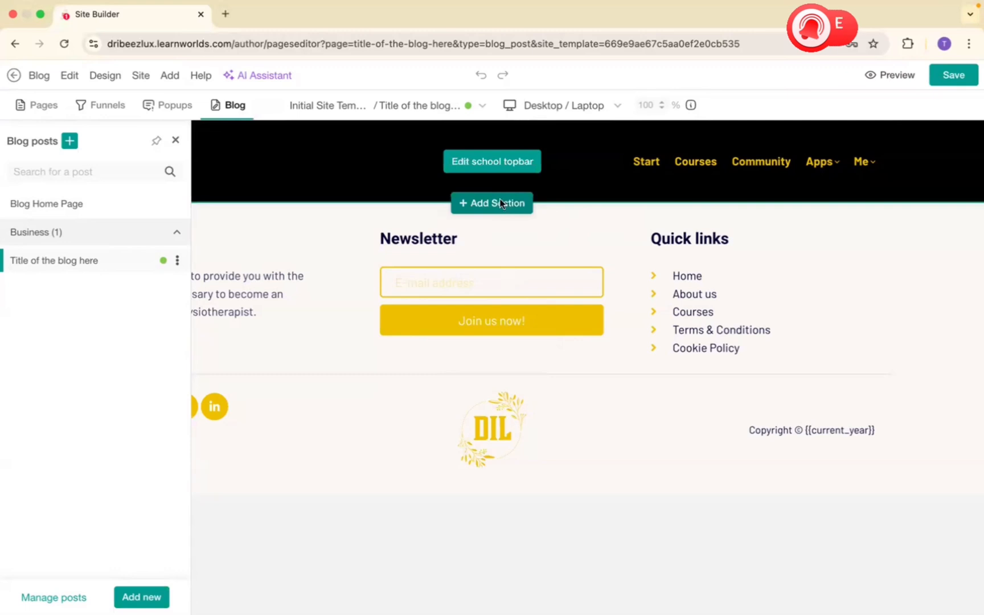
pyautogui.click(502, 203)
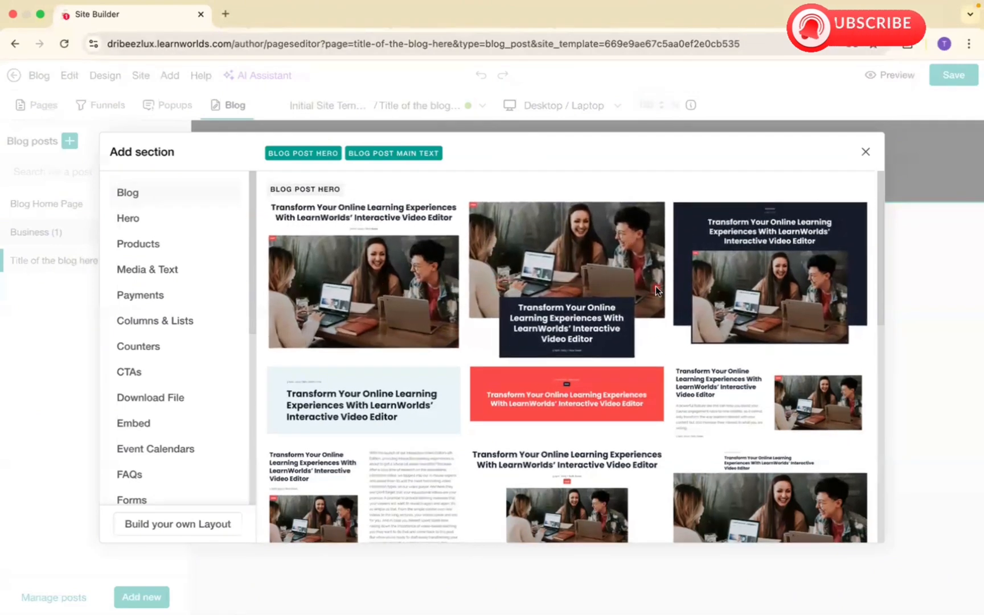
pyautogui.scroll(-10, 668, 354)
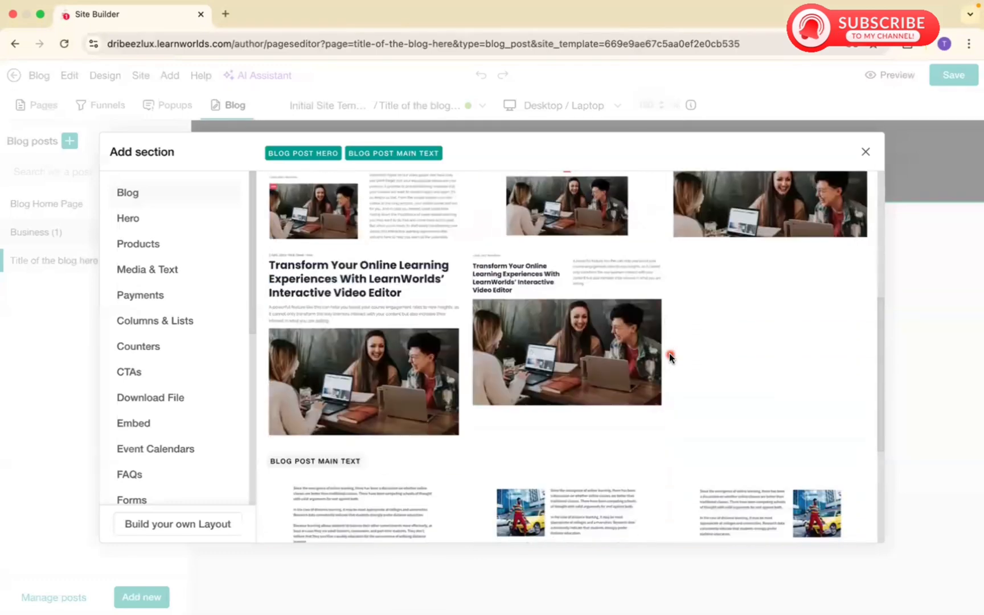
pyautogui.scroll(3, 669, 353)
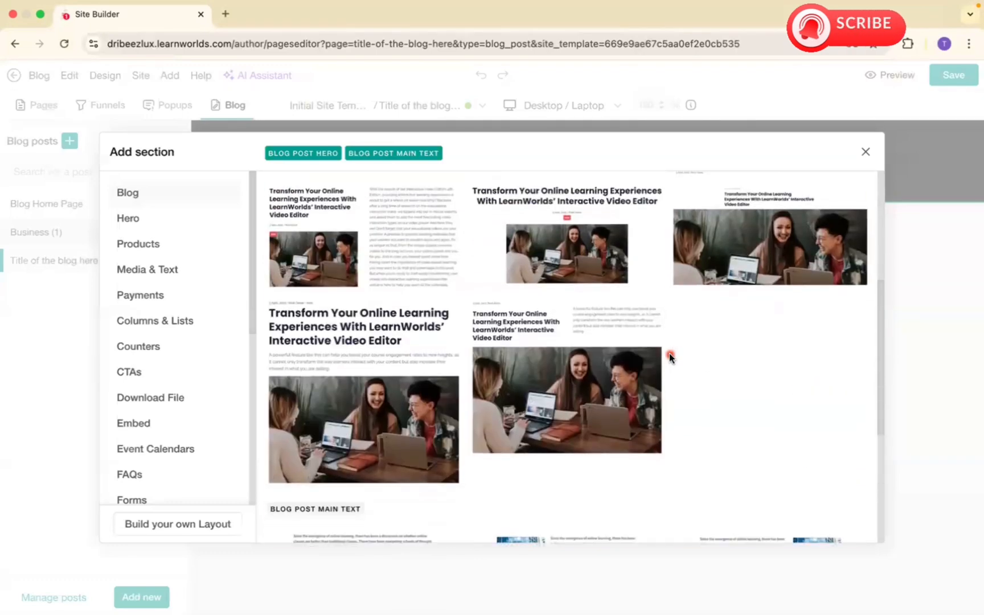
pyautogui.scroll(6, 365, 342)
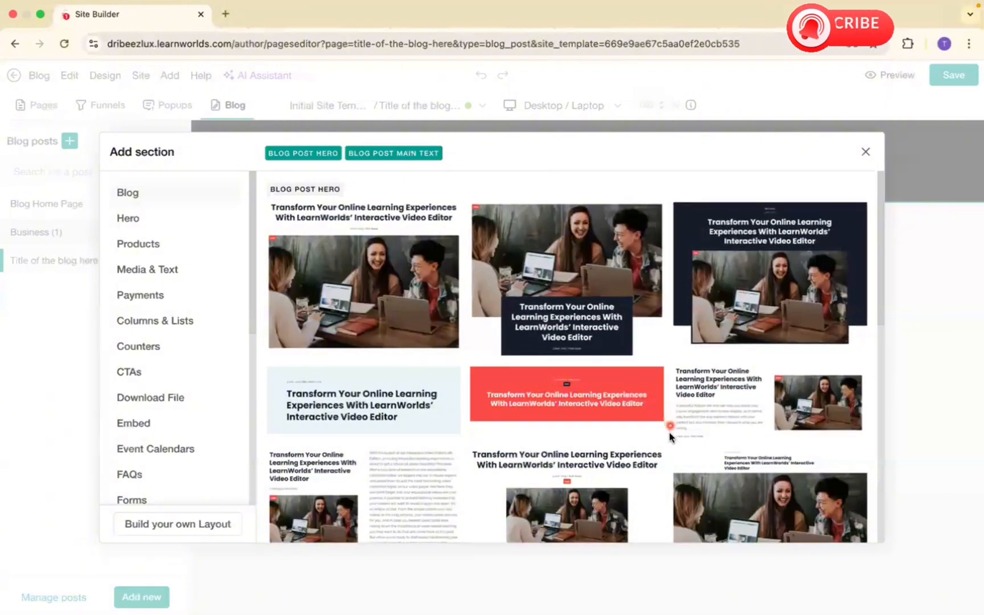
pyautogui.click(541, 398)
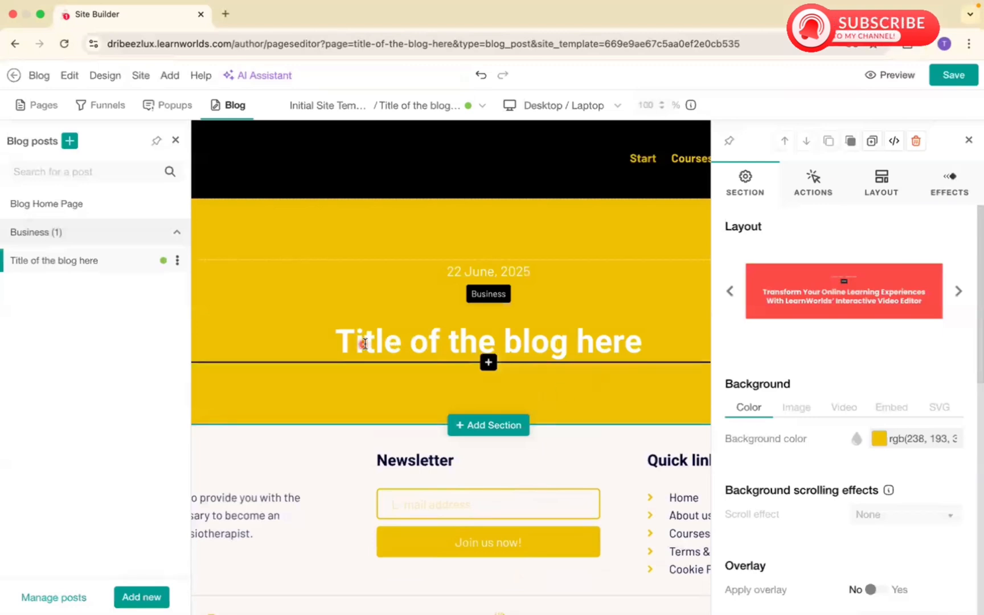
pyautogui.click(621, 343)
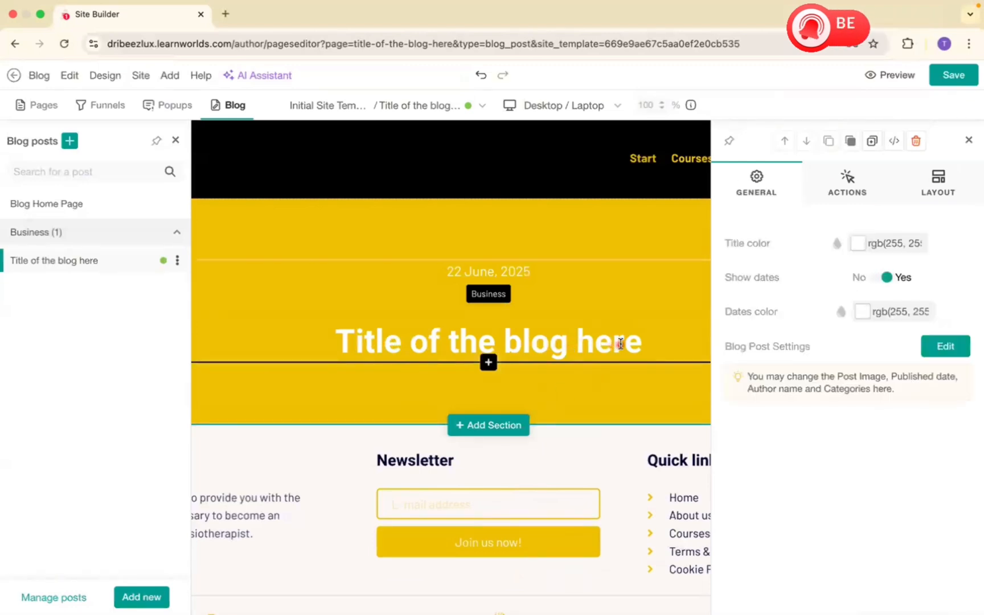
pyautogui.click(969, 140)
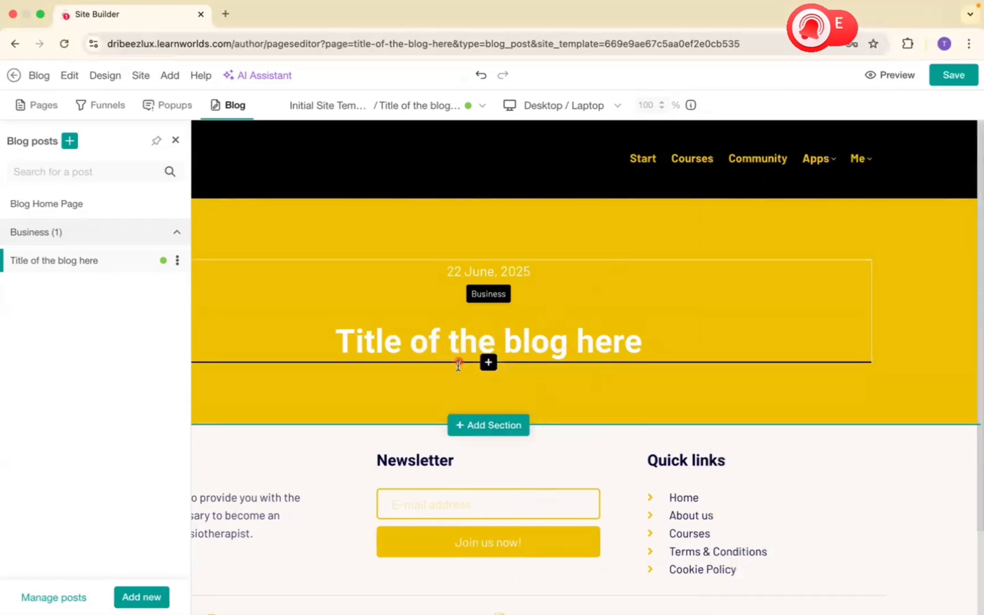
# Step: Add the Blog Post Main Text section with the image left of the text below the hero, and clear the side panels
pyautogui.scroll(-2, 506, 402)
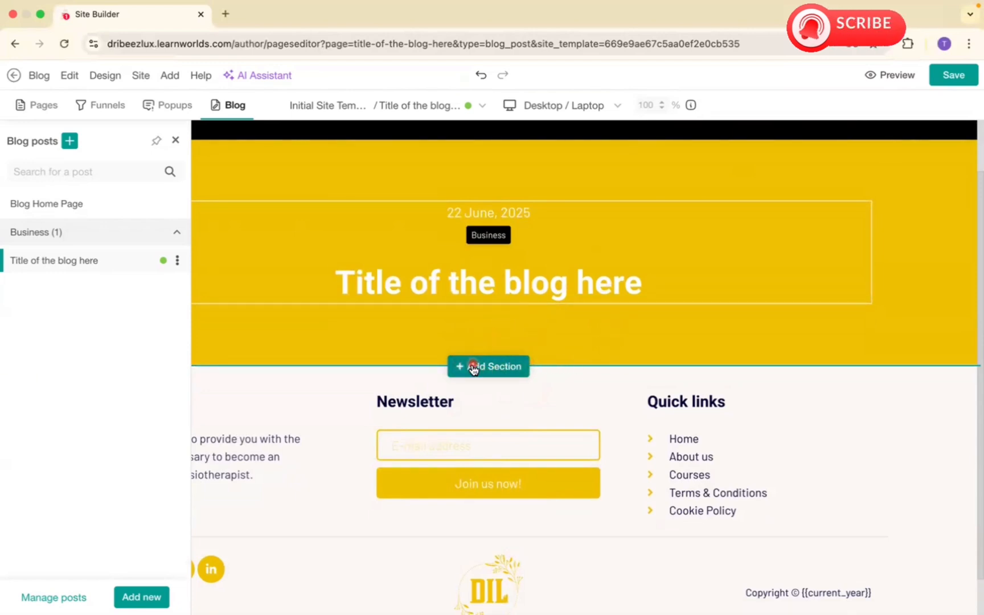
pyautogui.click(477, 367)
pyautogui.scroll(-5, 473, 369)
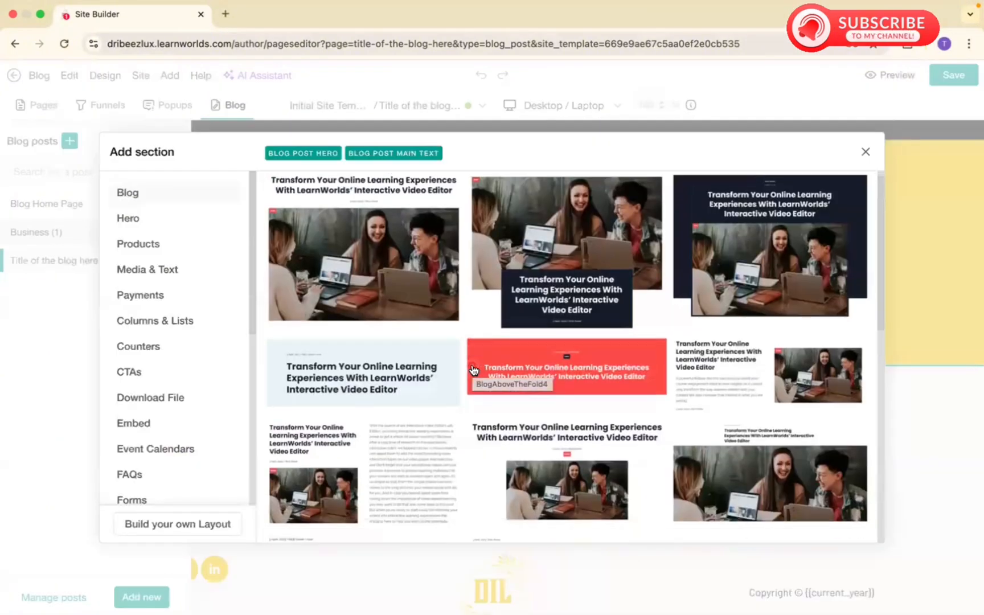
pyautogui.scroll(-4, 473, 369)
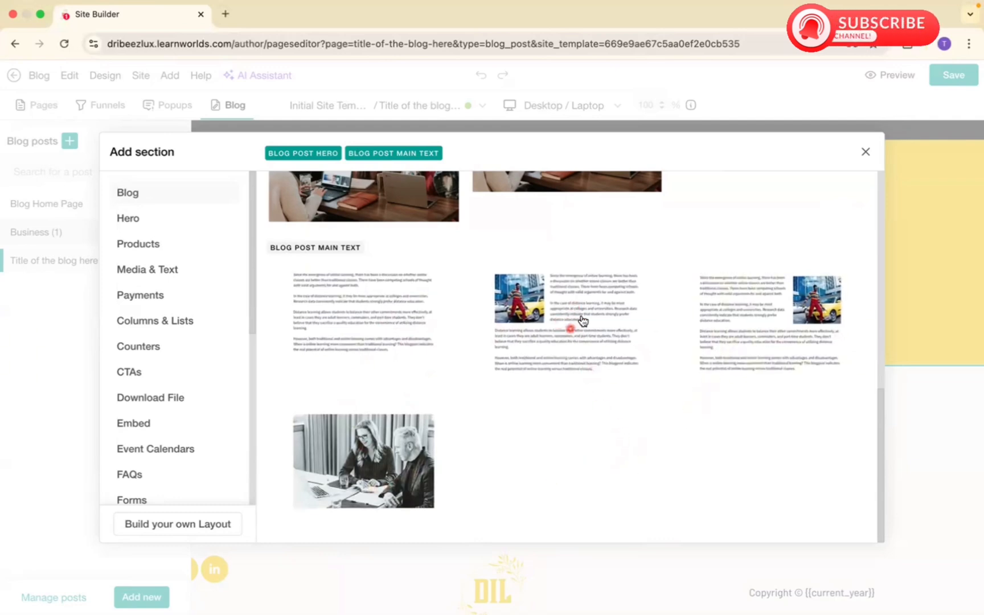
pyautogui.click(557, 322)
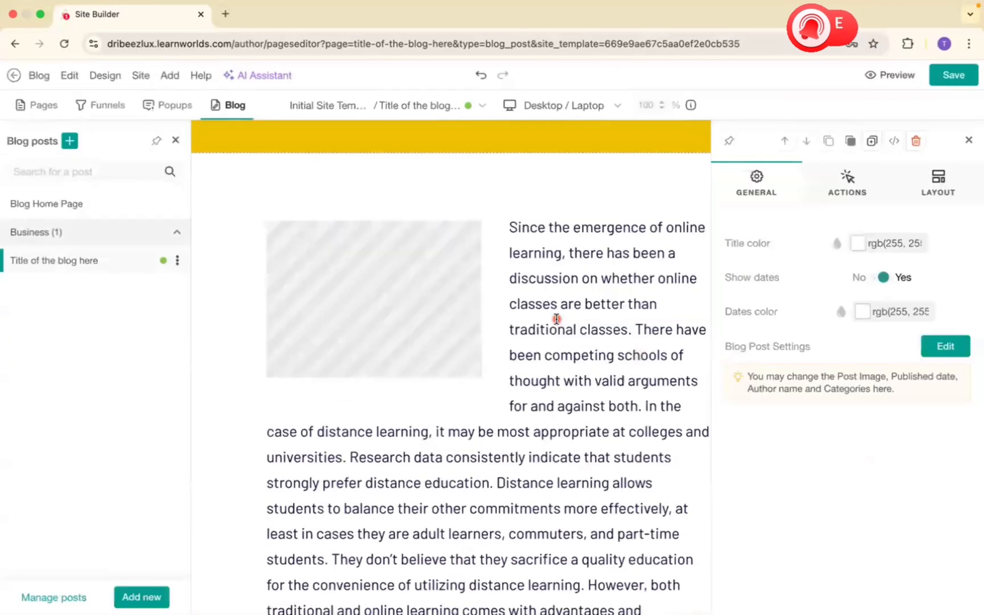
pyautogui.scroll(1, 557, 319)
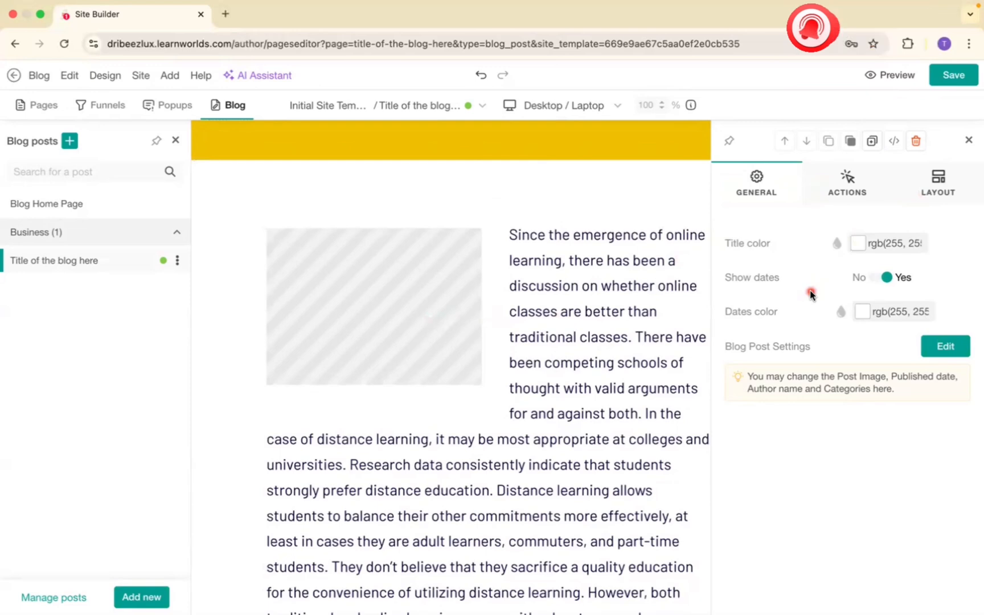
pyautogui.click(971, 142)
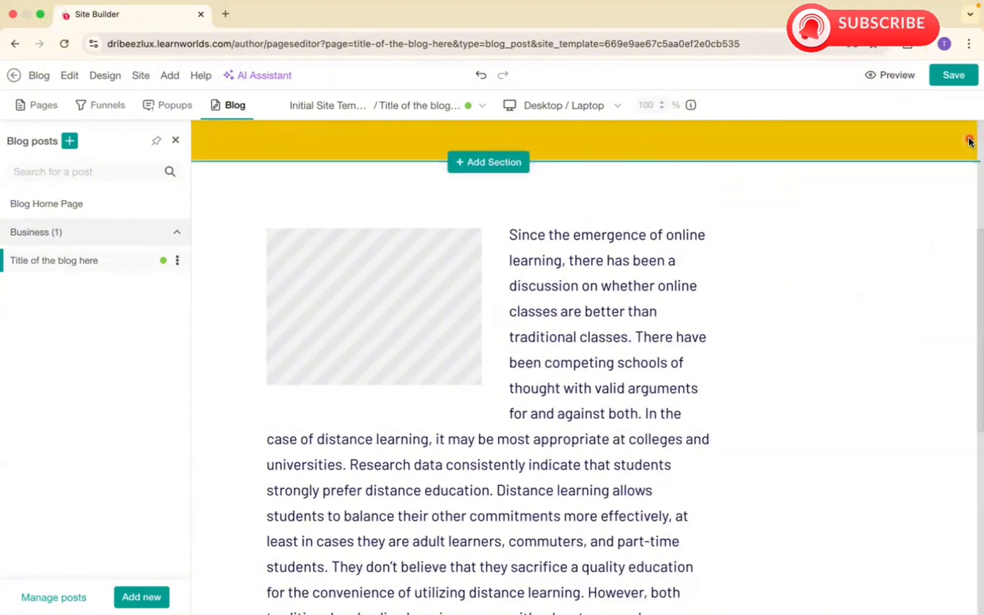
pyautogui.click(176, 142)
# Step: Replace the main text section's placeholder image with the black-and-yellow floral background from the image gallery
pyautogui.scroll(-1, 432, 369)
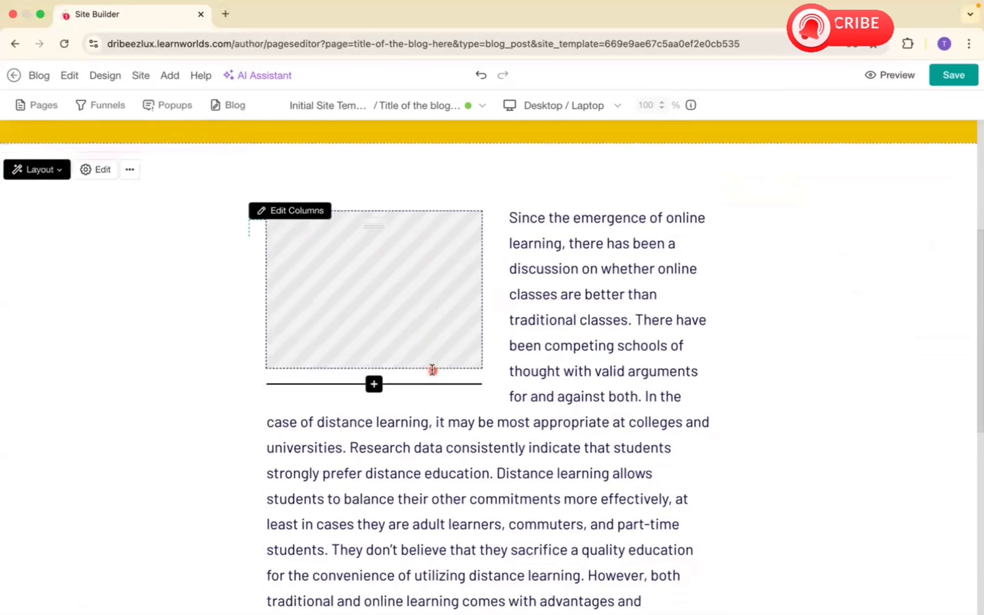
pyautogui.click(407, 301)
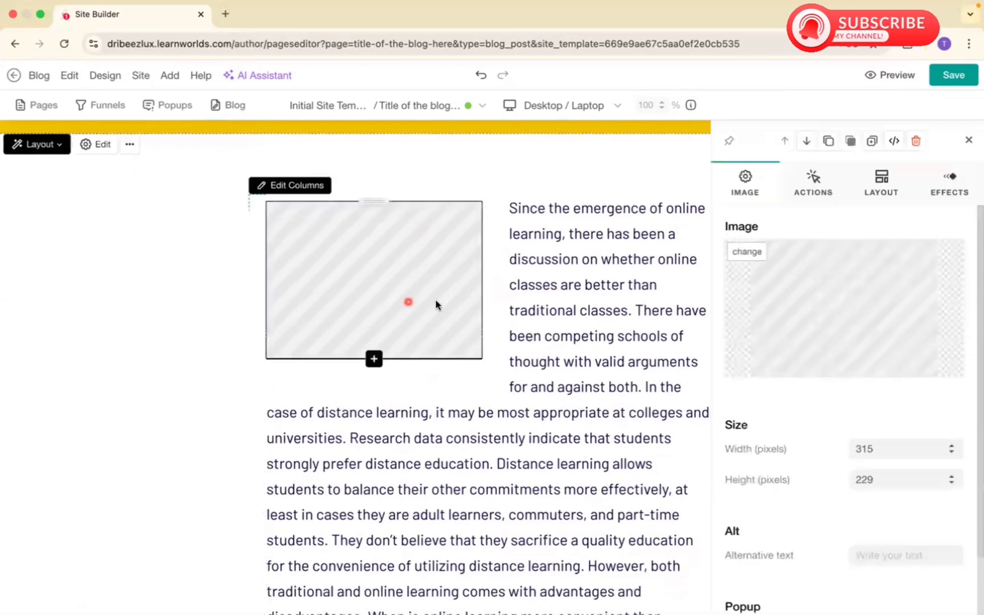
pyautogui.click(773, 327)
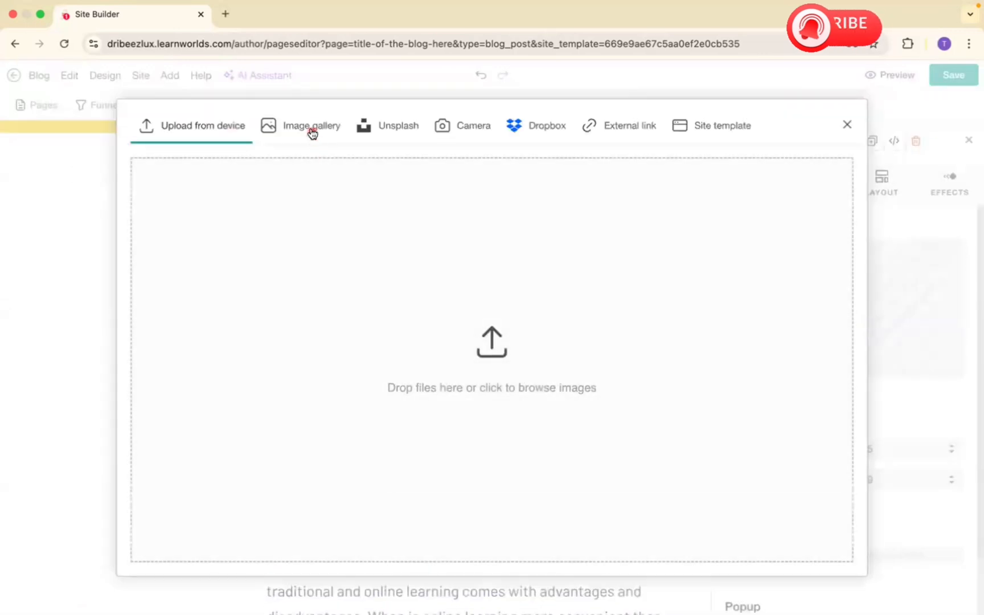
pyautogui.click(311, 129)
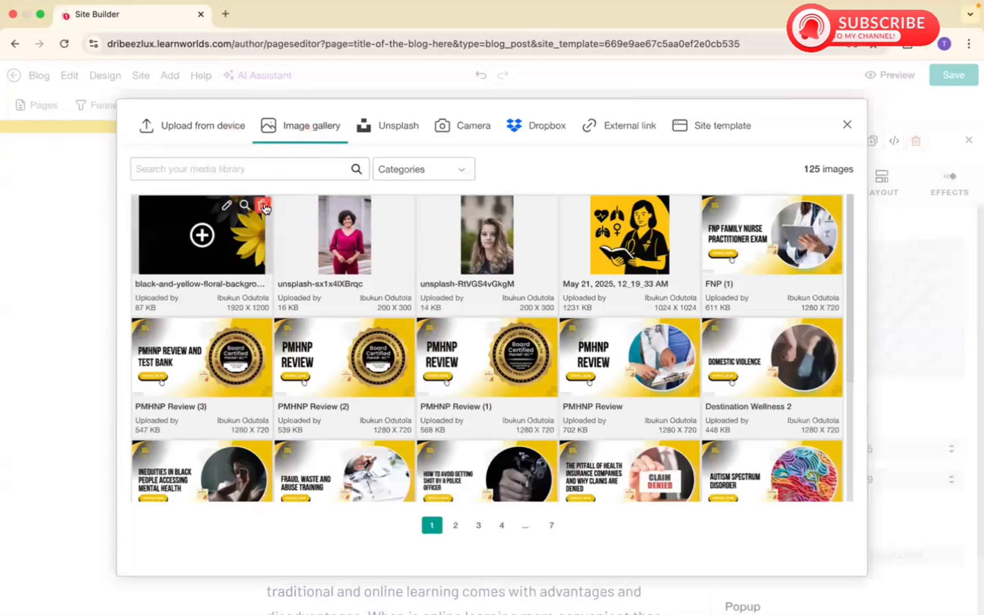
pyautogui.moveTo(220, 215)
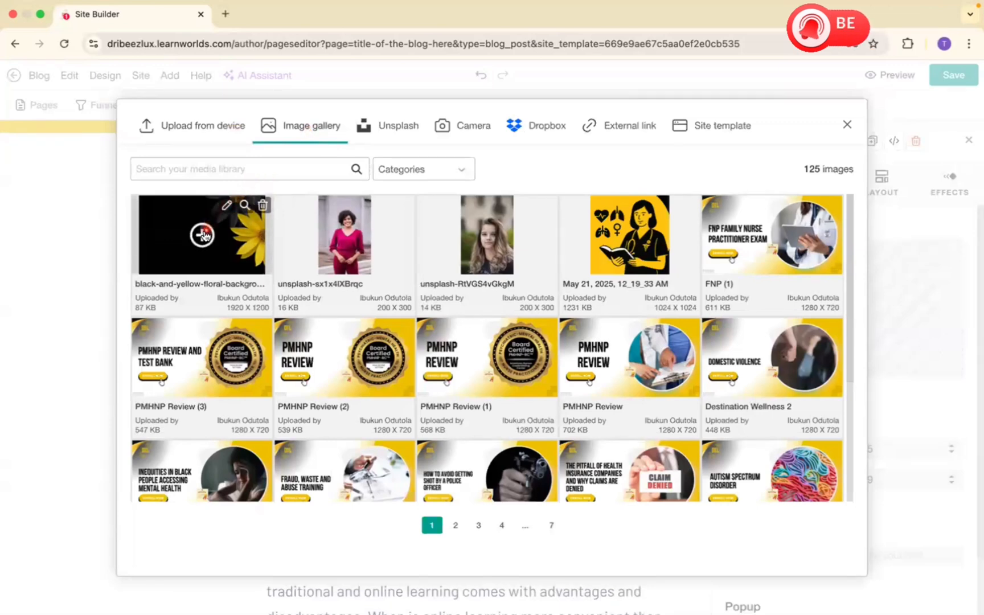
pyautogui.click(202, 235)
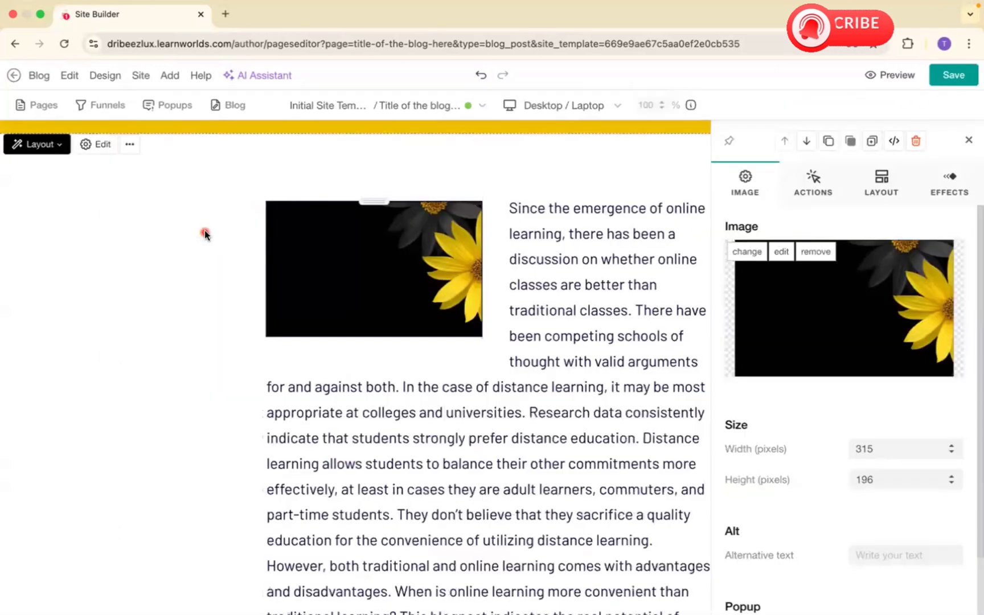
pyautogui.click(966, 142)
# Step: Set the main text section's layout width to Normal
pyautogui.scroll(1, 596, 414)
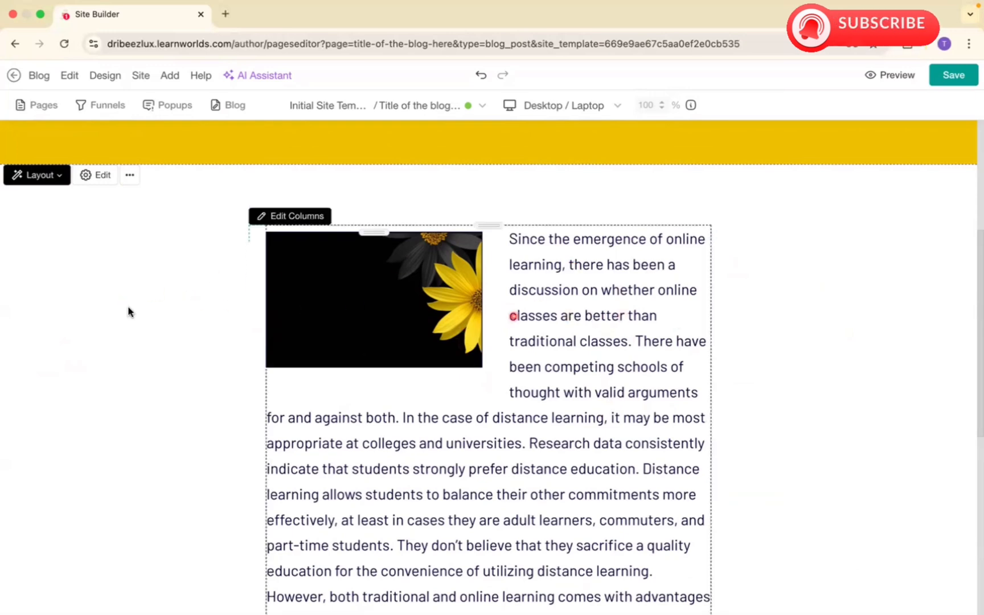
pyautogui.click(88, 179)
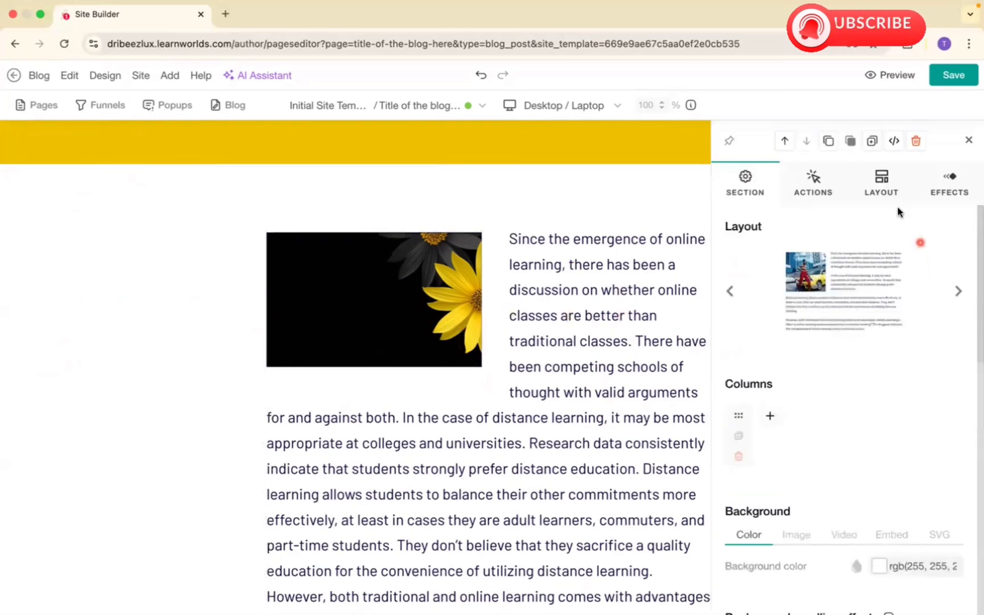
pyautogui.click(887, 194)
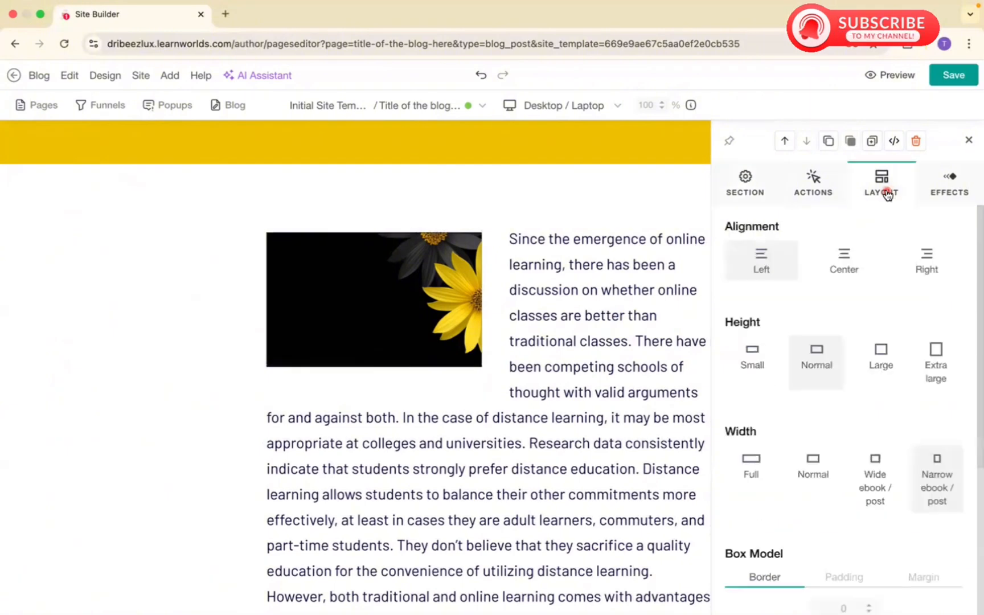
pyautogui.click(824, 476)
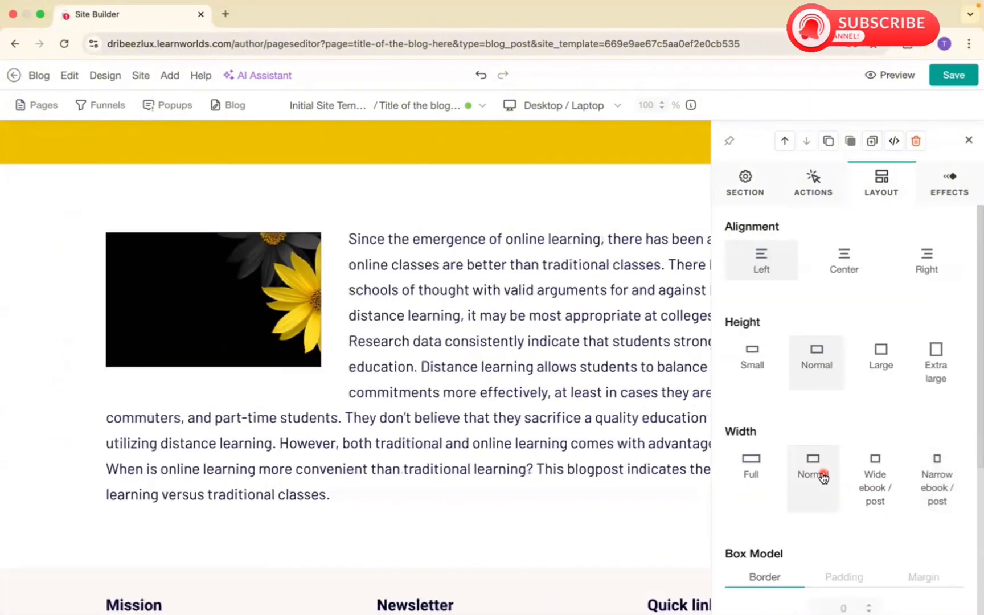
pyautogui.click(966, 146)
# Step: Select the whole sample paragraph beside the image and review its text settings
pyautogui.click(574, 312)
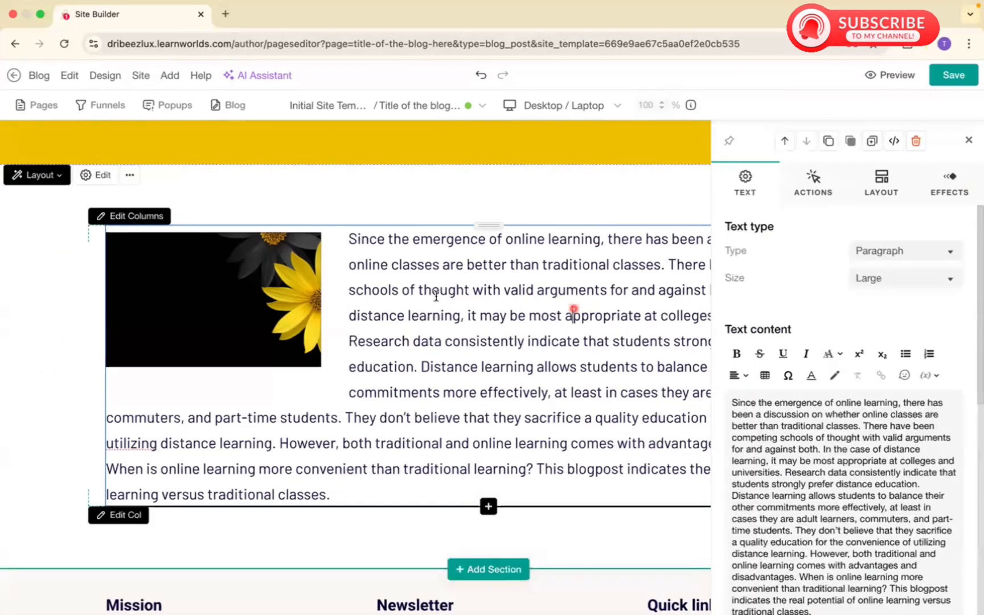
pyautogui.click(416, 284)
pyautogui.moveTo(352, 494); pyautogui.dragTo(338, 235)
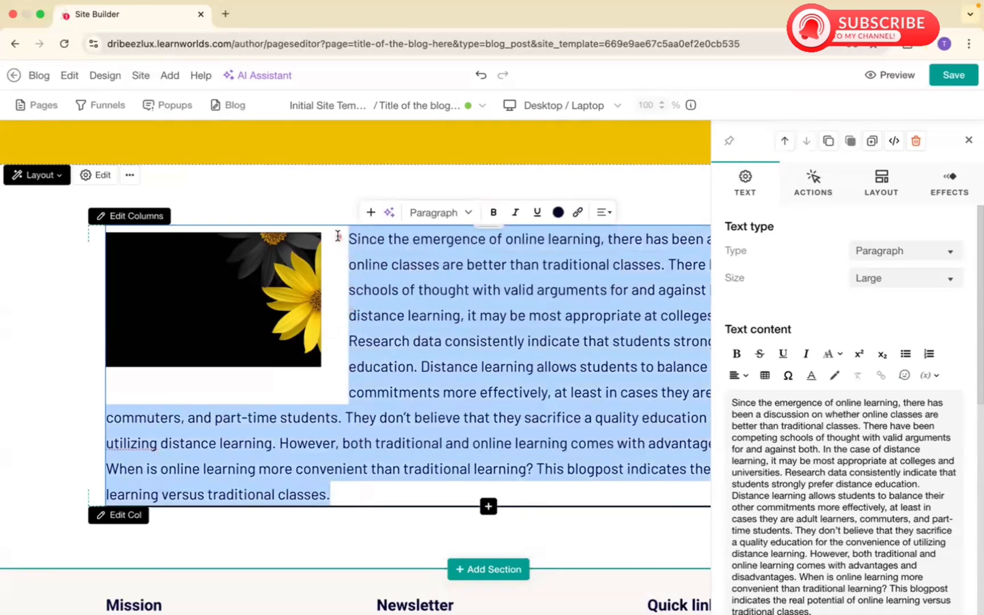
pyautogui.click(400, 284)
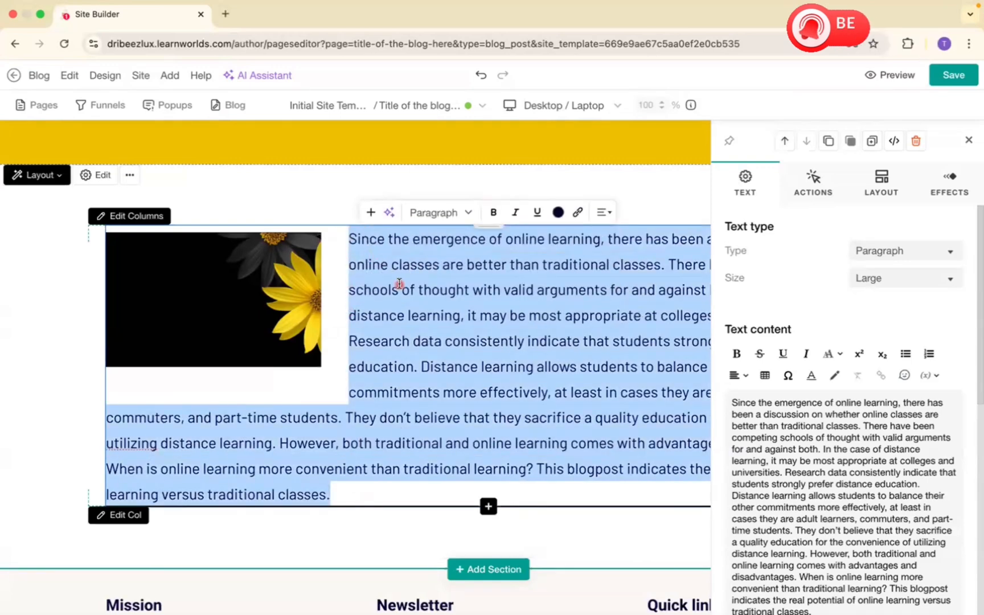
pyautogui.click(436, 348)
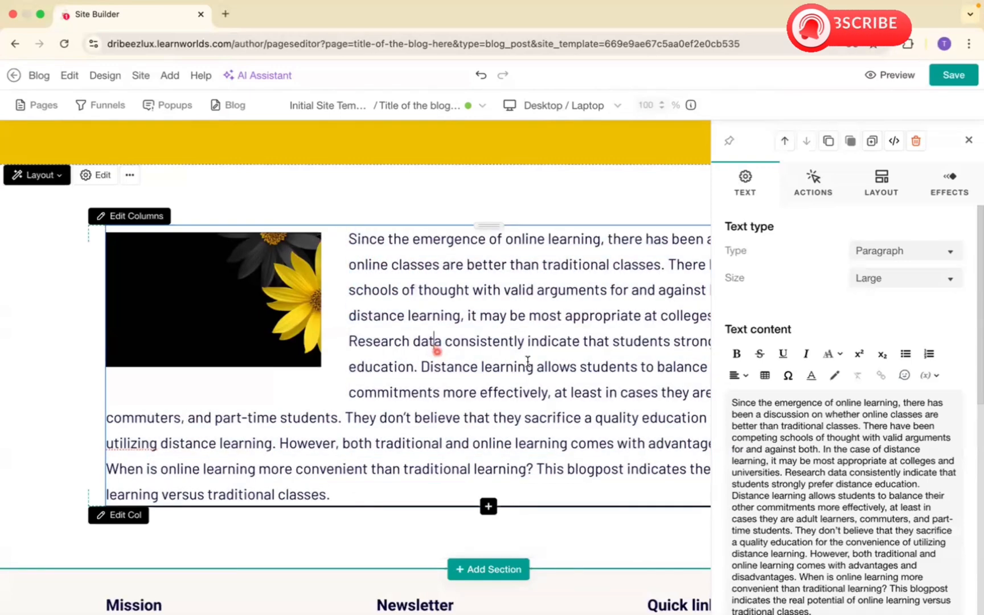
pyautogui.click(967, 144)
# Step: Look at the background colour choices for the hero section and close them without picking a colour
pyautogui.scroll(-3, 743, 399)
pyautogui.scroll(8, 743, 418)
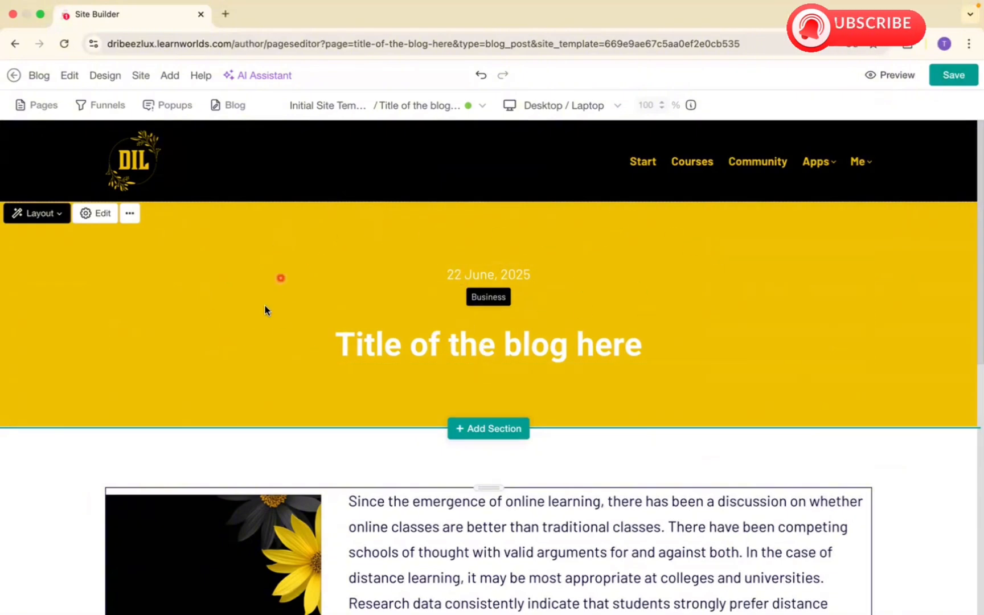
pyautogui.click(88, 215)
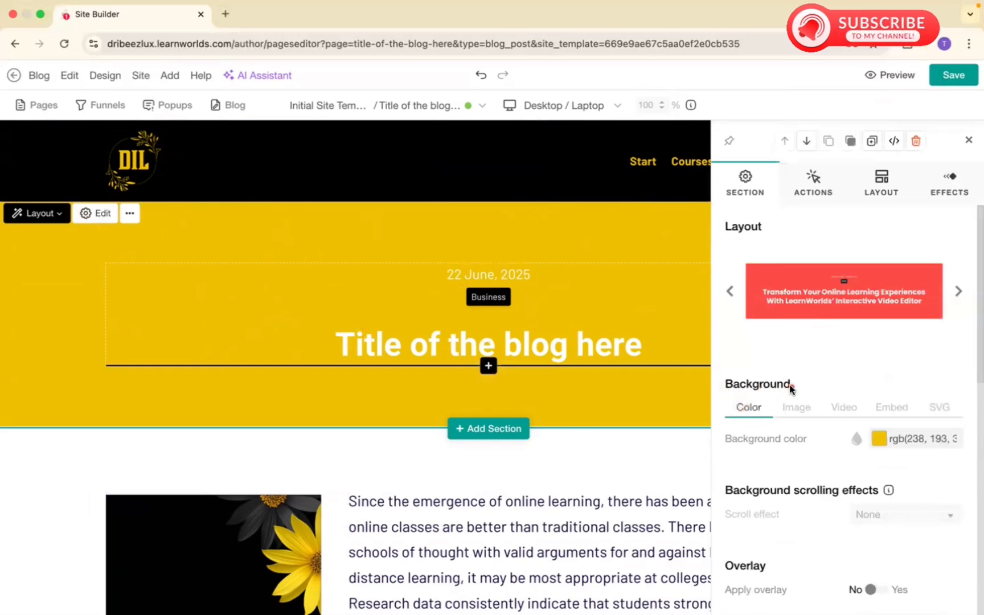
pyautogui.click(879, 439)
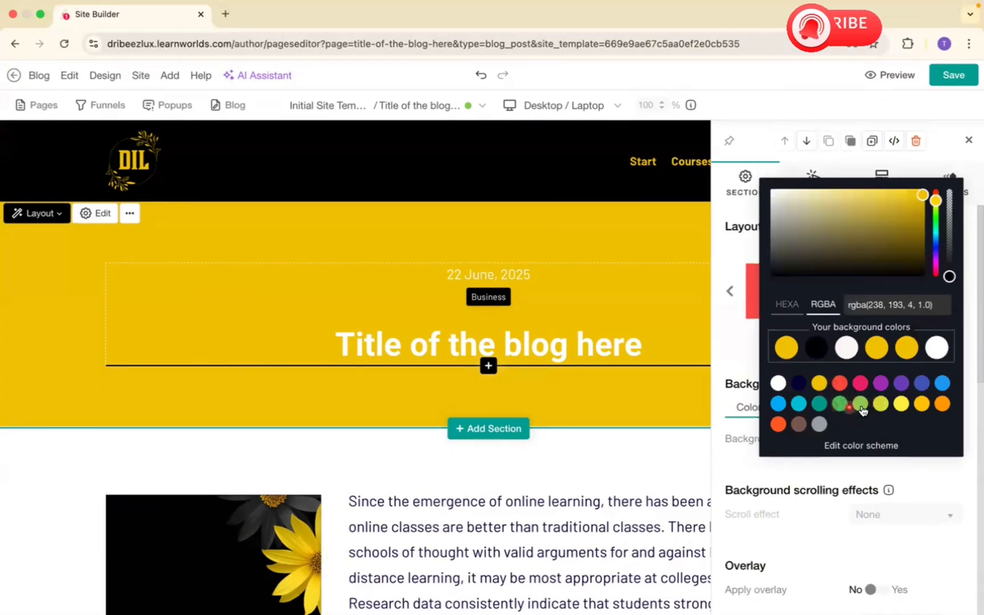
pyautogui.click(776, 474)
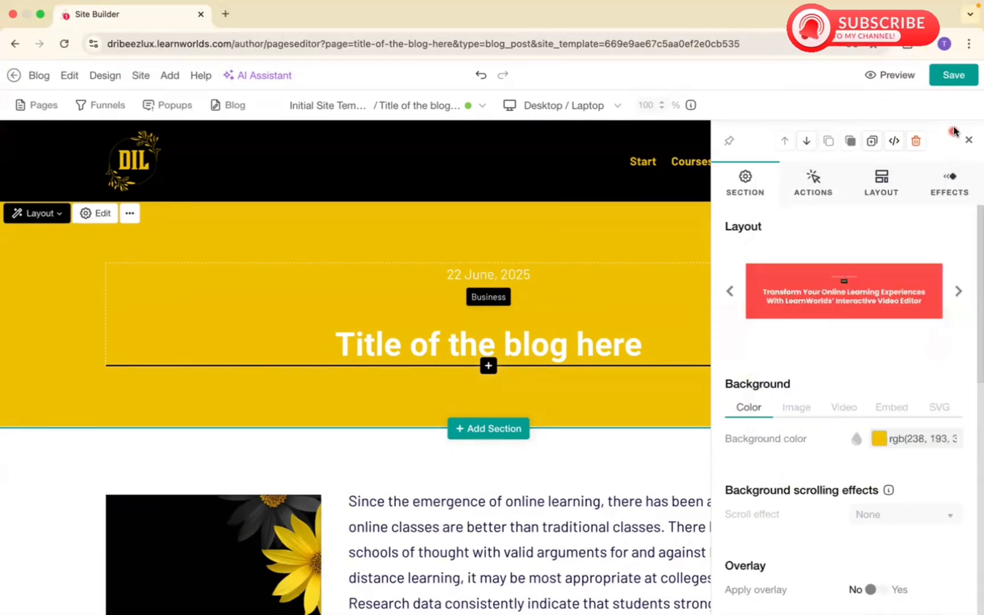